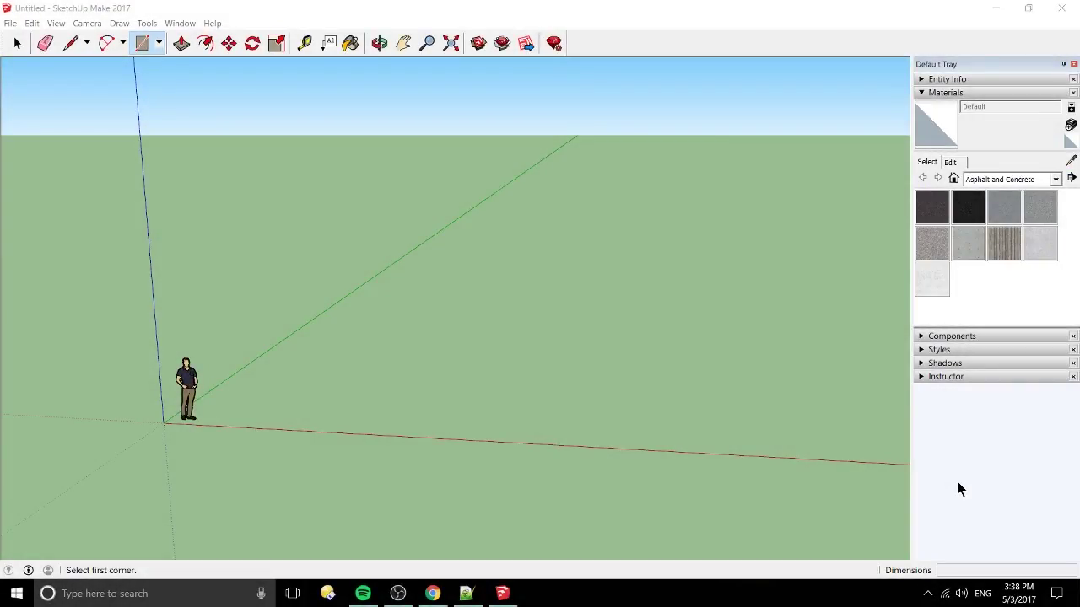
# Step: Draw a rectangle on the ground plane near the origin
pyautogui.moveTo(402, 405); pyautogui.dragTo(292, 437, button='middle')
pyautogui.scroll(-1, 288, 433)
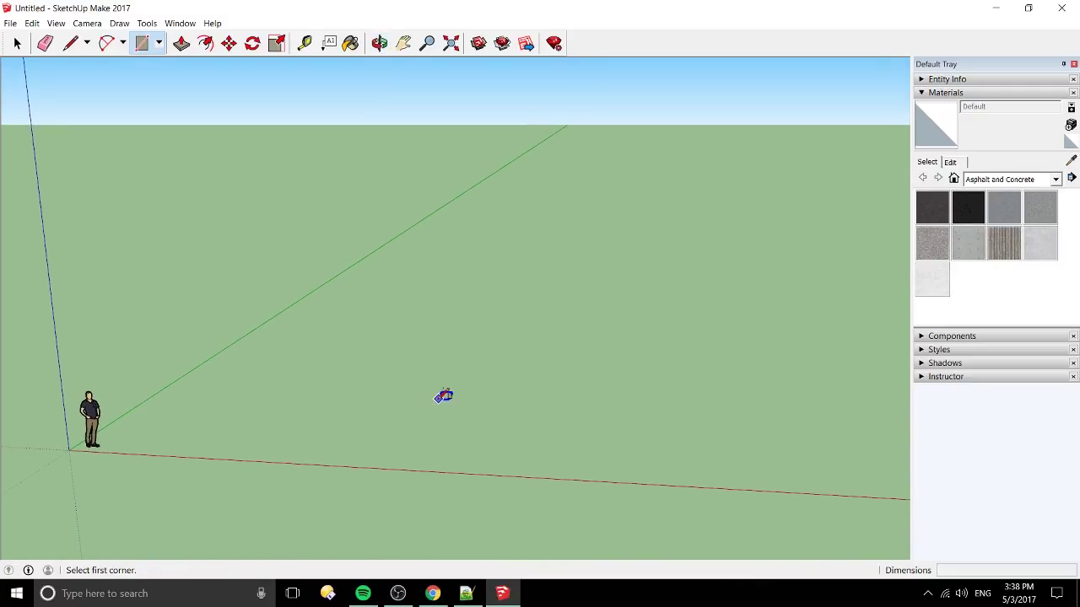
pyautogui.keyDown('shift'); pyautogui.moveTo(363, 398); pyautogui.dragTo(408, 400, button='middle'); pyautogui.keyUp('shift')
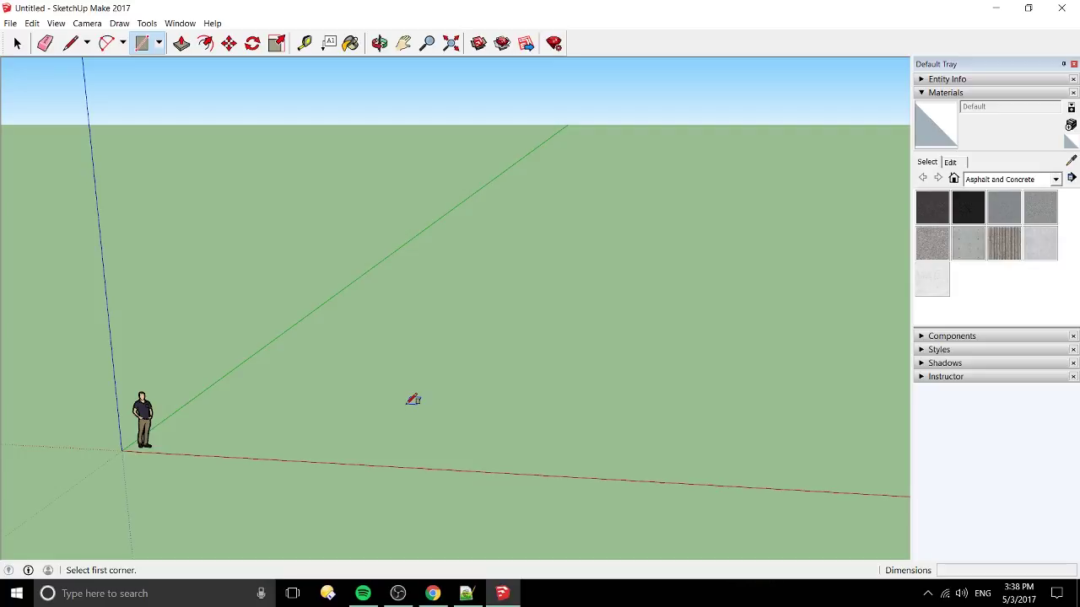
pyautogui.scroll(-1, 413, 399)
pyautogui.moveTo(412, 399); pyautogui.dragTo(393, 385, button='middle')
pyautogui.click(431, 386)
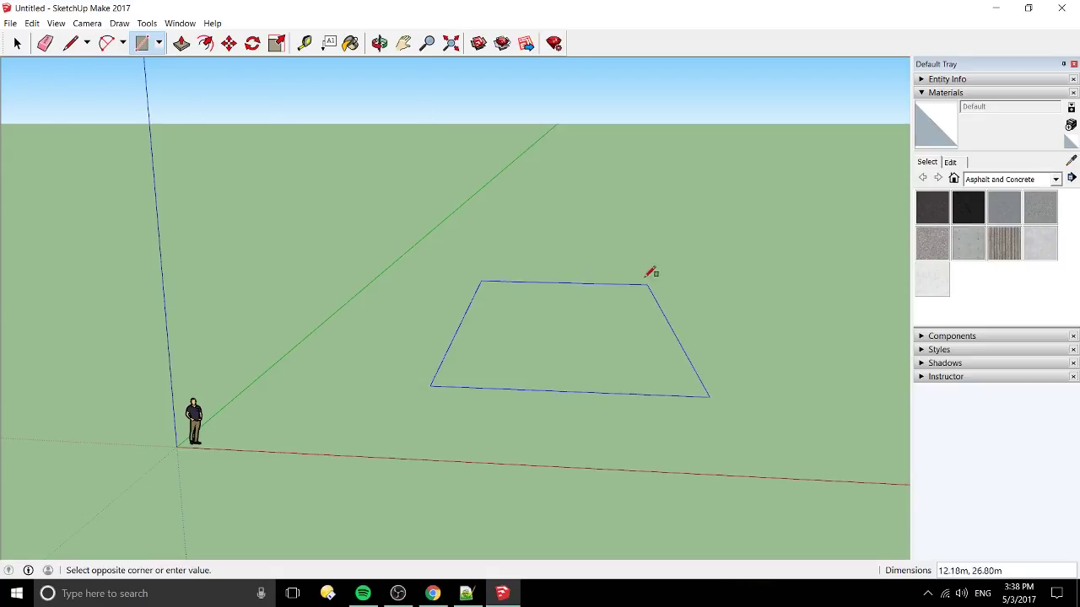
pyautogui.click(645, 275)
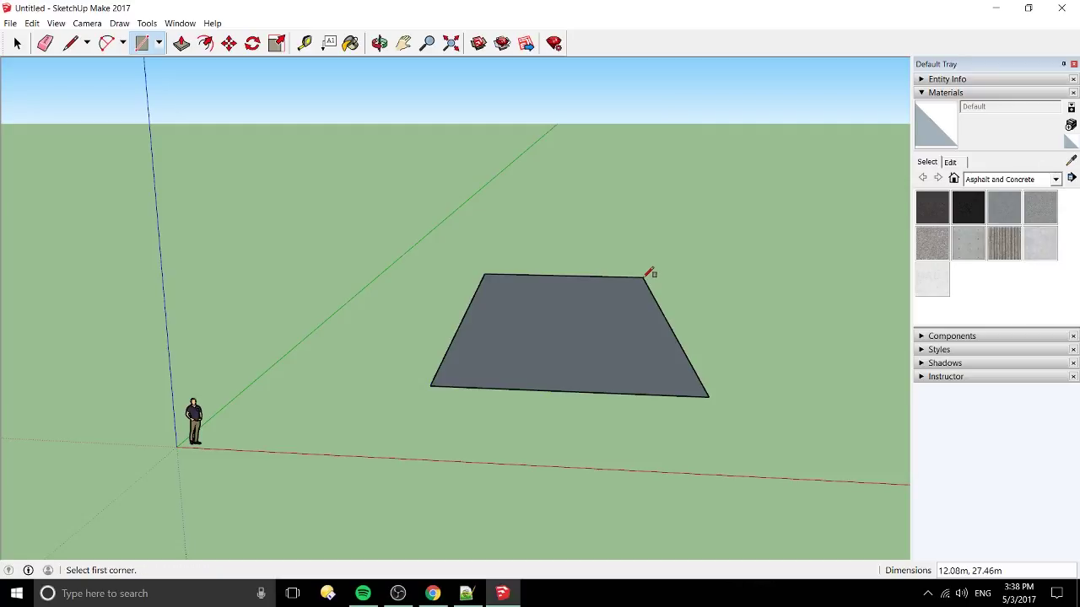
# Step: Push/Pull the rectangle up into a solid box 3.32 m tall
pyautogui.click(178, 48)
pyautogui.moveTo(586, 330); pyautogui.dragTo(589, 281)
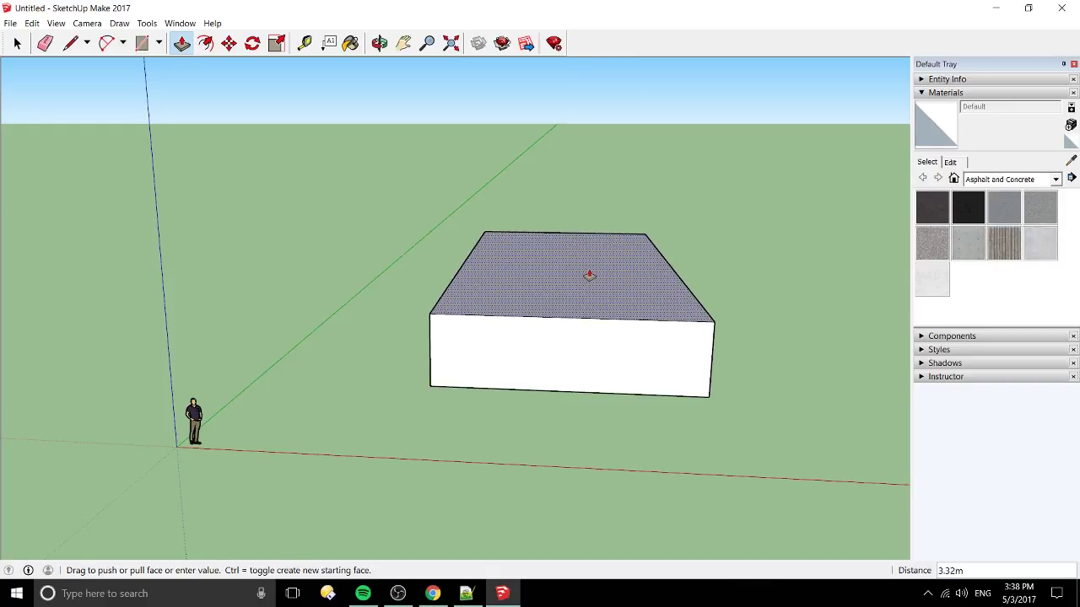
pyautogui.moveTo(776, 369); pyautogui.dragTo(243, 355, button='middle')
pyautogui.scroll(1, 243, 356)
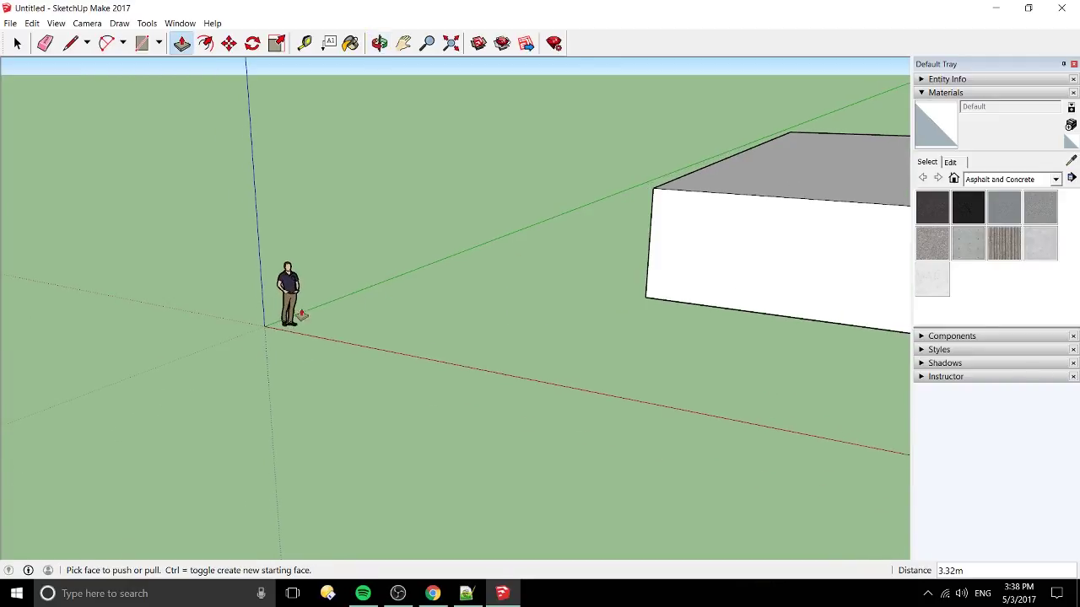
pyautogui.moveTo(733, 292); pyautogui.dragTo(399, 354, button='middle')
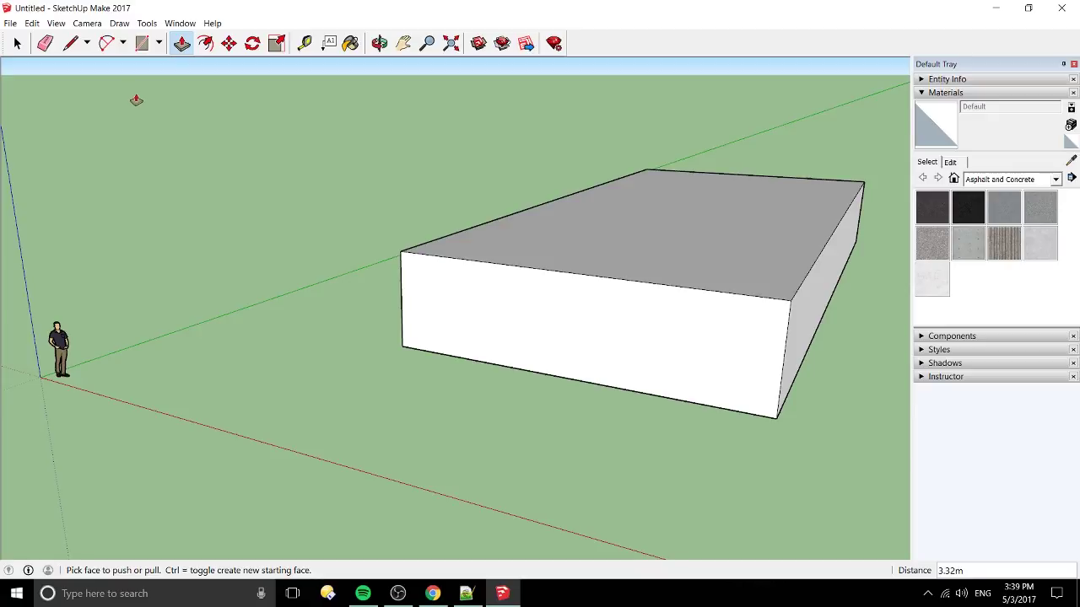
pyautogui.moveTo(771, 244); pyautogui.dragTo(506, 211, button='middle')
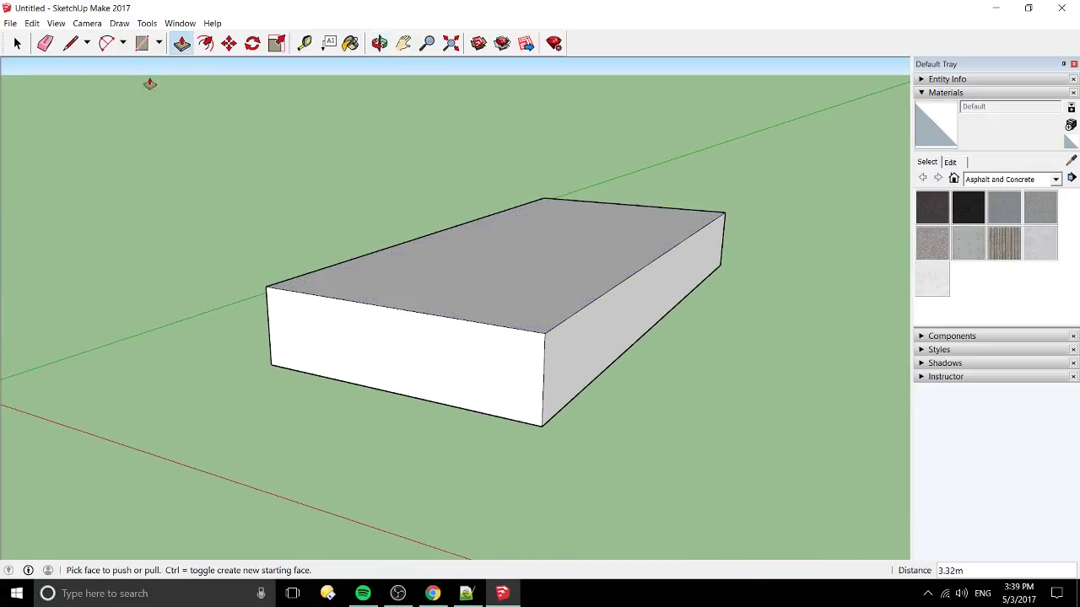
# Step: Draw a narrow rectangle on the box's top face
pyautogui.click(158, 43)
pyautogui.click(189, 64)
pyautogui.click(495, 275)
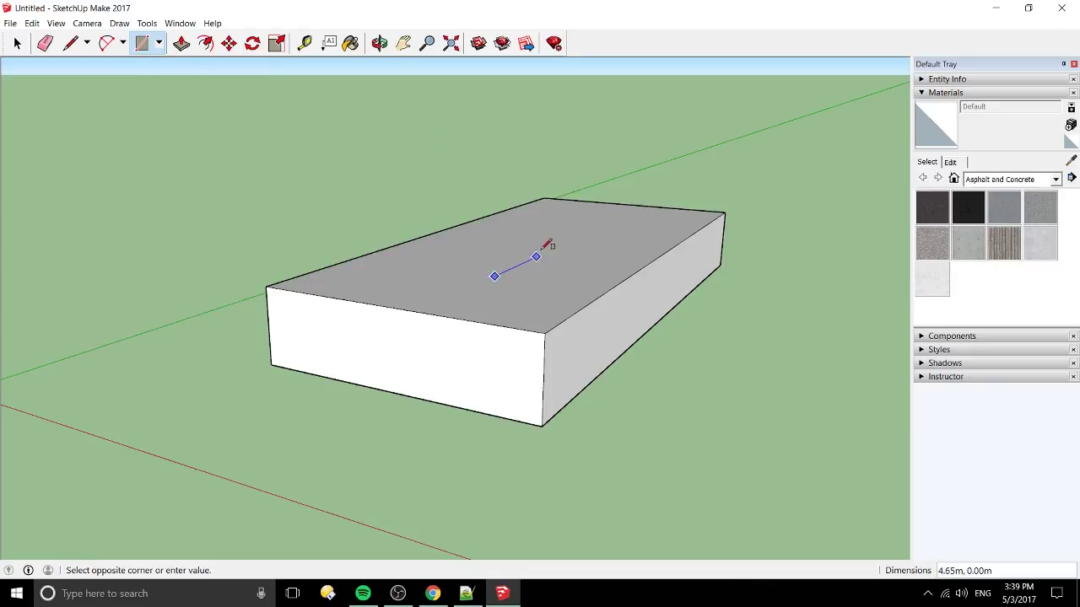
pyautogui.click(559, 220)
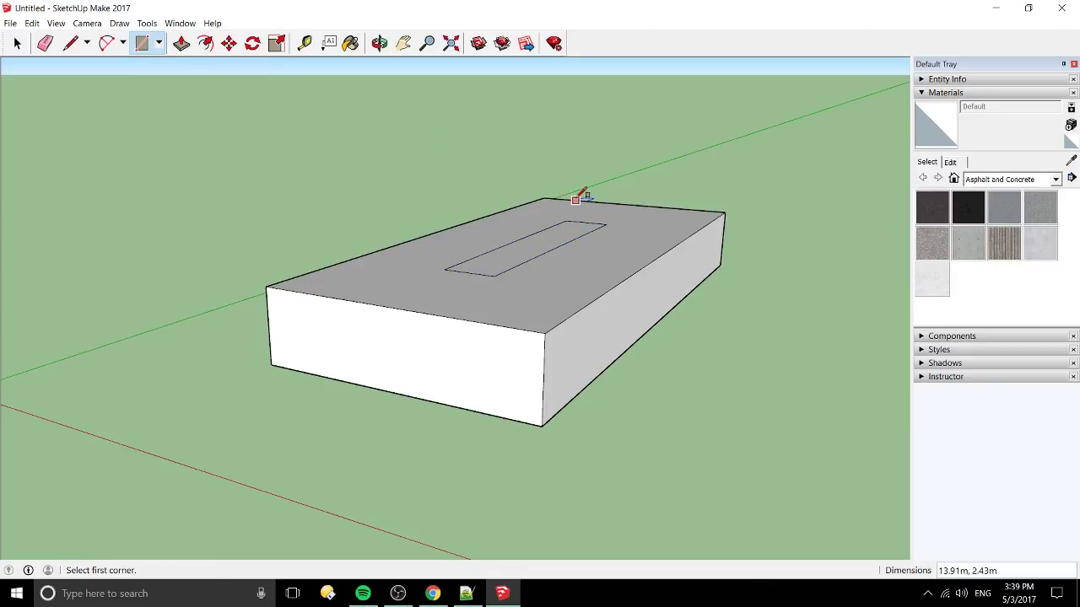
pyautogui.moveTo(638, 236); pyautogui.dragTo(540, 258, button='middle')
pyautogui.scroll(3, 514, 327)
# Step: Pull the top-face rectangle up 2.09 m into a raised block
pyautogui.click(182, 43)
pyautogui.moveTo(459, 295); pyautogui.dragTo(473, 257)
pyautogui.moveTo(675, 318); pyautogui.dragTo(577, 342, button='middle')
pyautogui.click(980, 180)
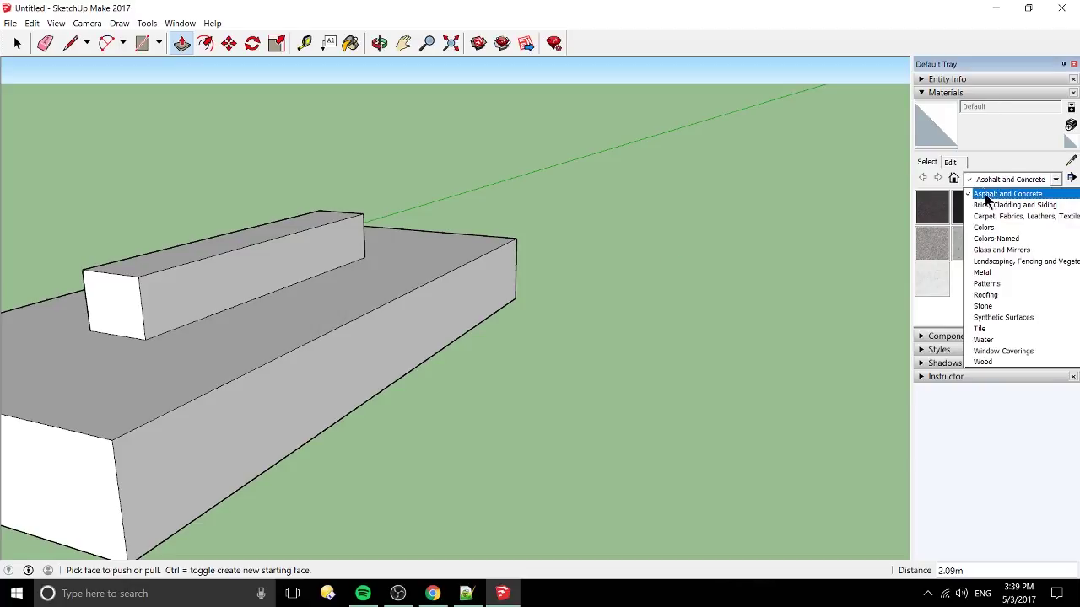
# Step: Paint the lower box's top face with Roofing Scalloped from the Roofing collection
pyautogui.click(1034, 295)
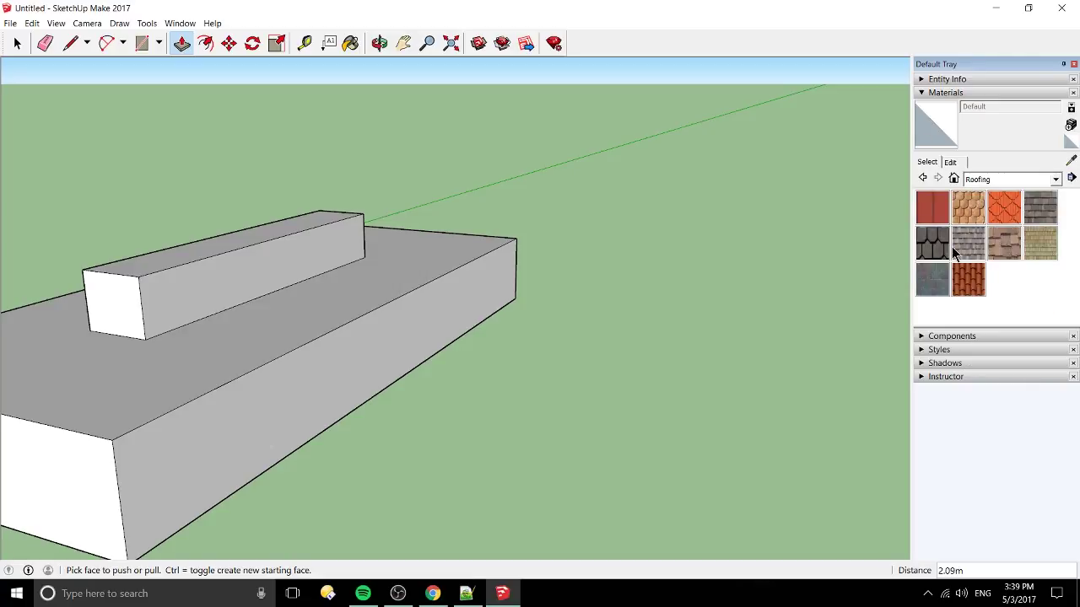
pyautogui.click(965, 209)
pyautogui.click(377, 281)
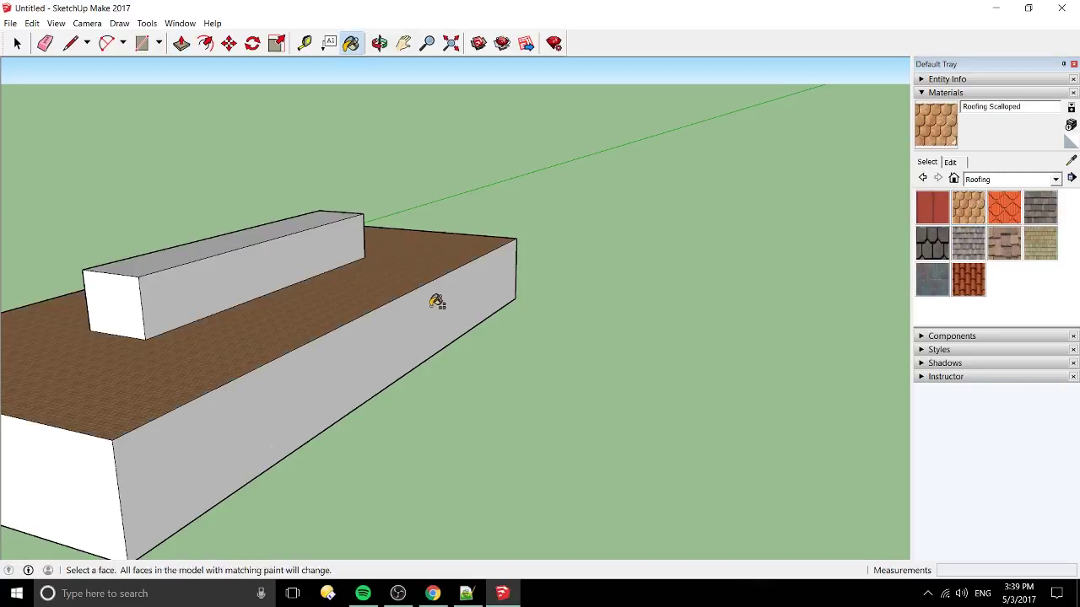
pyautogui.moveTo(429, 306); pyautogui.dragTo(603, 309, button='middle')
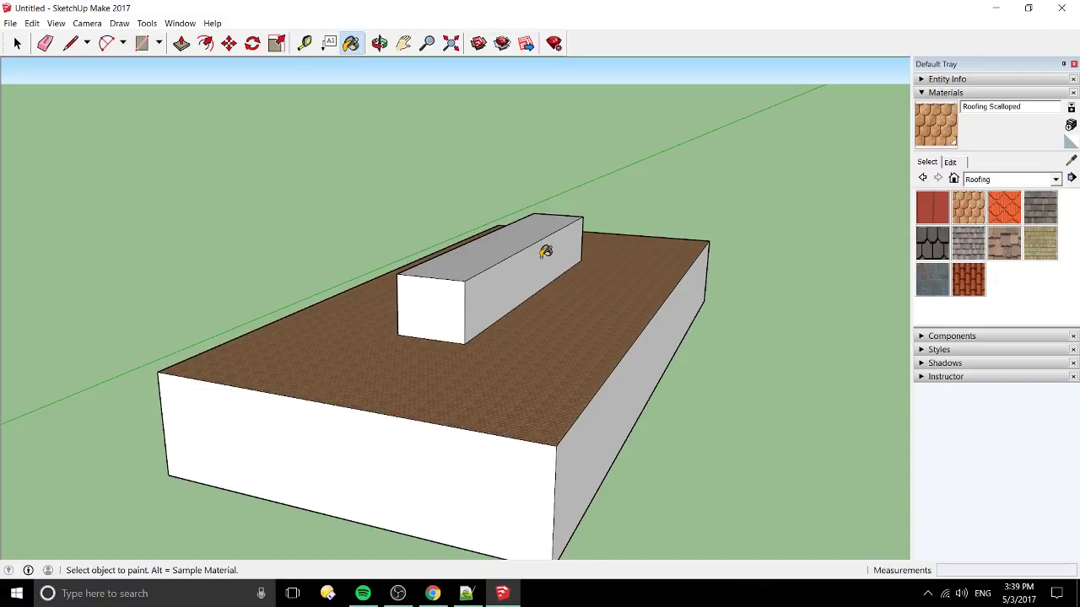
pyautogui.moveTo(546, 251); pyautogui.dragTo(545, 279, button='middle')
pyautogui.scroll(3, 604, 303)
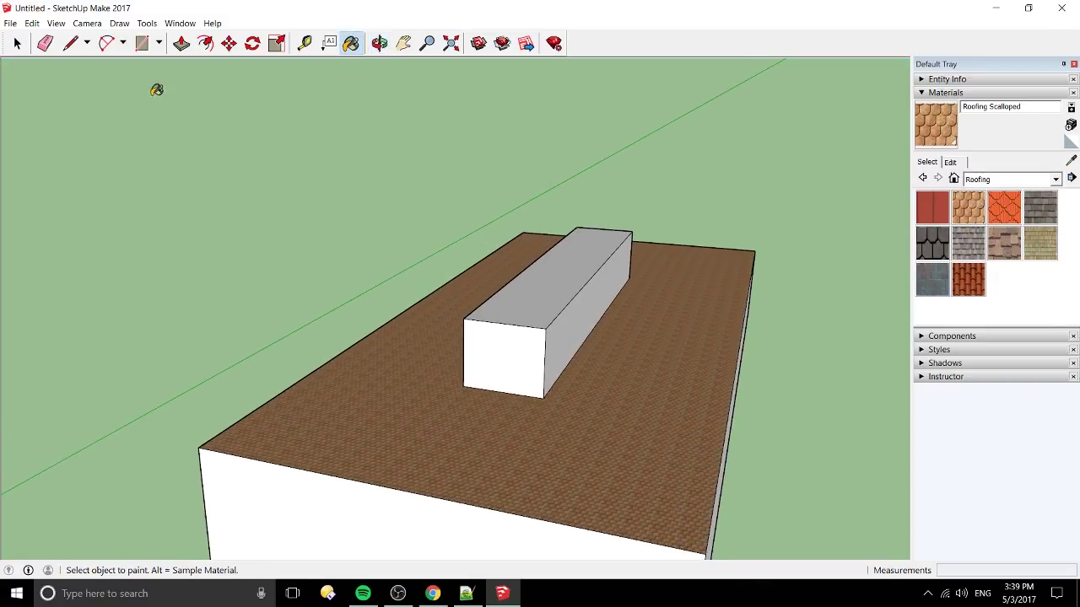
# Step: Draw an angled rectangle from the roof edge to the block's top, then undo it
pyautogui.click(161, 45)
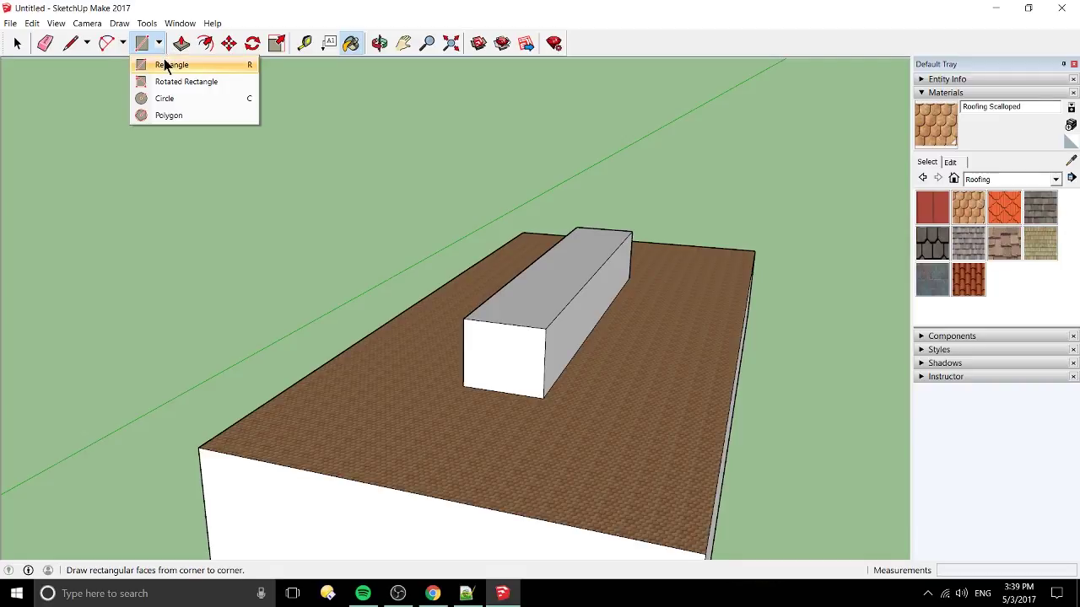
pyautogui.click(165, 65)
pyautogui.moveTo(718, 313); pyautogui.dragTo(512, 334, button='middle')
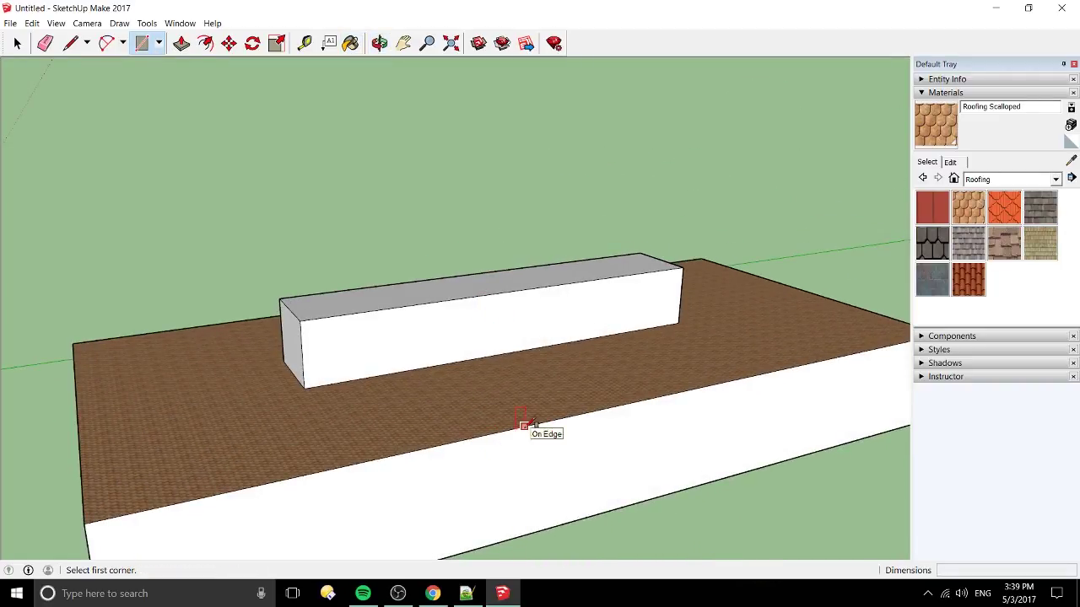
pyautogui.click(517, 428)
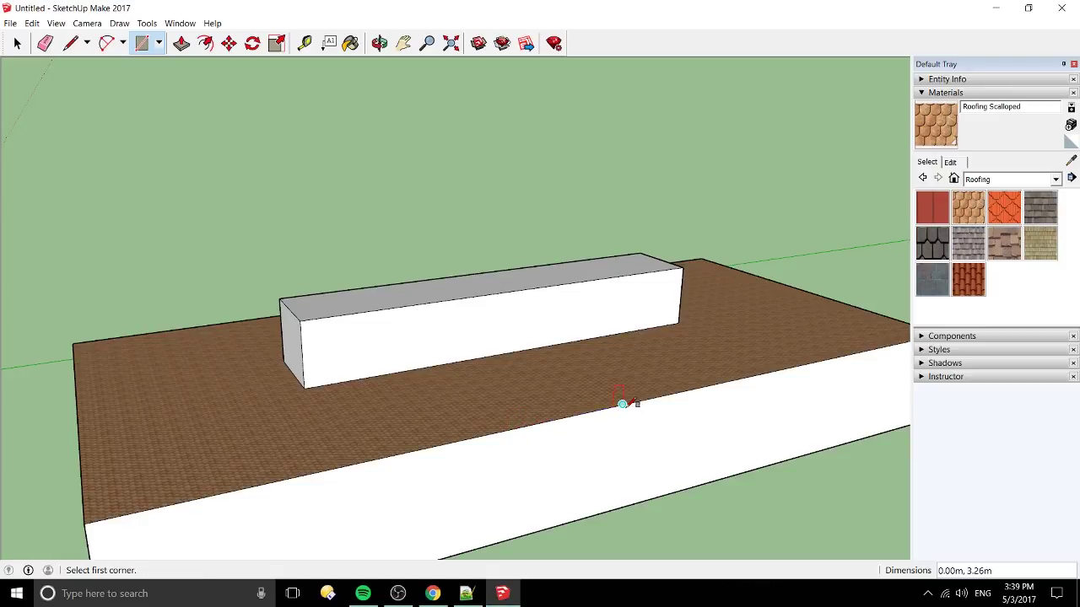
pyautogui.click(518, 428)
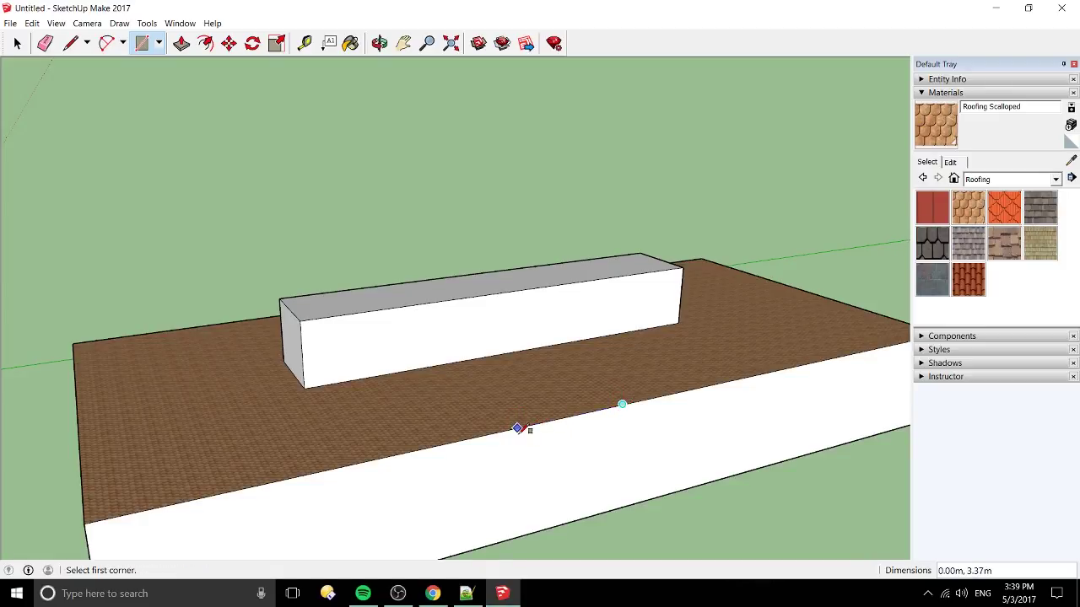
pyautogui.click(518, 428)
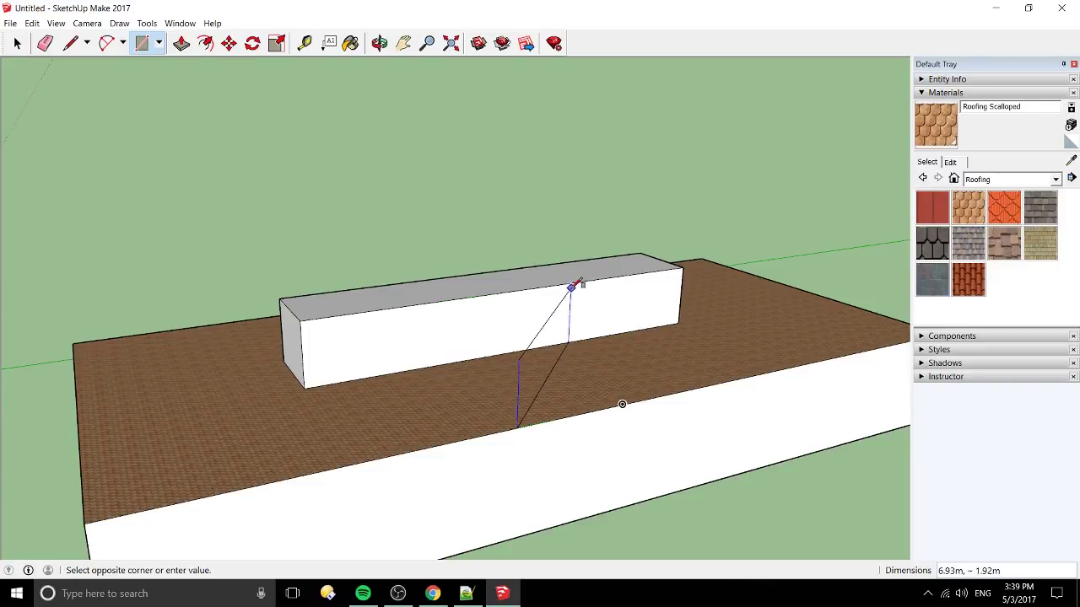
pyautogui.click(533, 289)
pyautogui.moveTo(511, 372)
pyautogui.mouseDown(button='middle')
pyautogui.moveTo(663, 361)
pyautogui.moveTo(458, 309)
pyautogui.moveTo(587, 402)
pyautogui.moveTo(518, 368)
pyautogui.mouseUp(button='middle')
pyautogui.scroll(5, 578, 338)
pyautogui.moveTo(578, 332); pyautogui.dragTo(647, 369, button='middle')
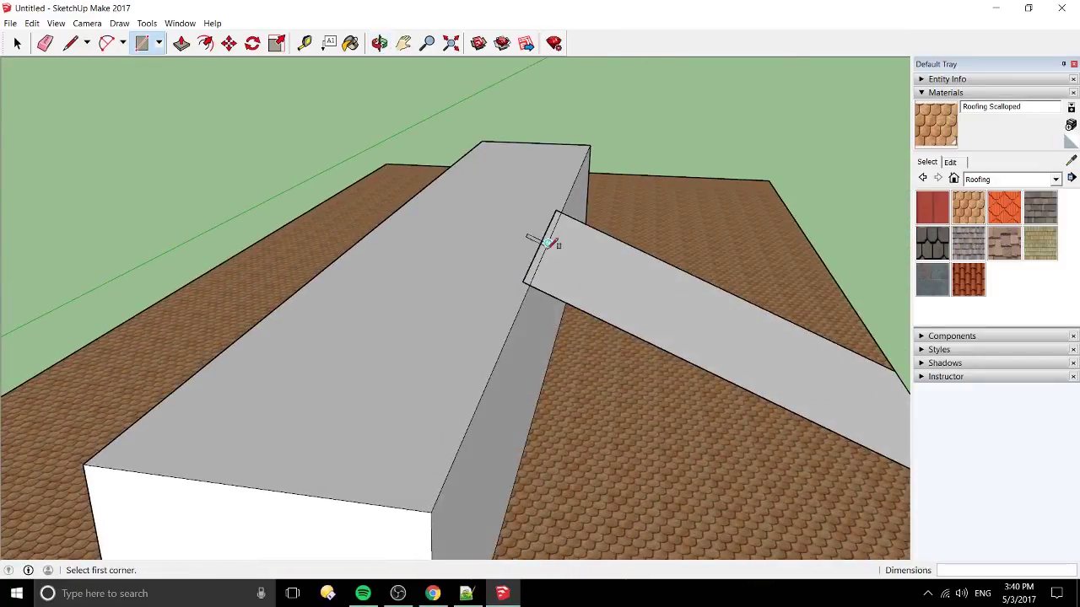
pyautogui.hotkey('ctrl', 'z')
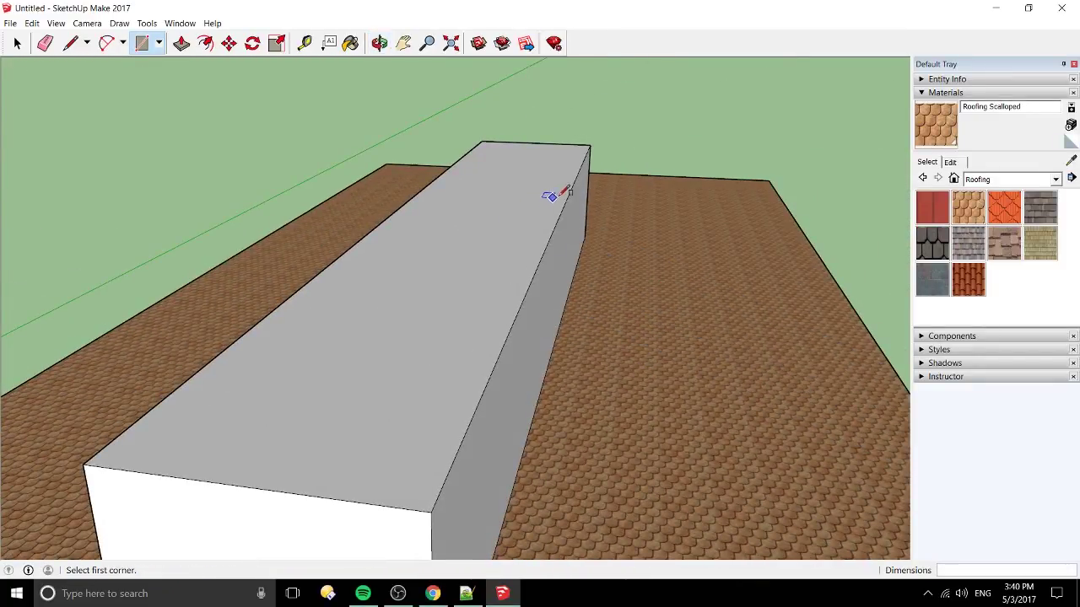
# Step: Draw a rectangle from the raised block's top edge down to the roof edge, forming the sloped face
pyautogui.click(571, 187)
pyautogui.click(532, 278)
pyautogui.click(531, 278)
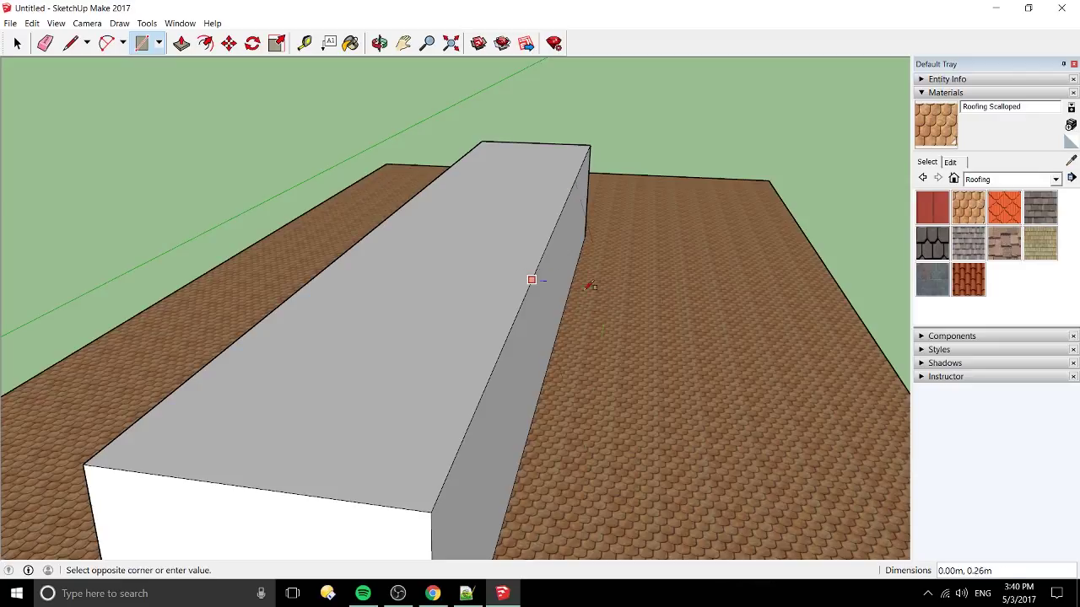
pyautogui.click(862, 322)
pyautogui.moveTo(870, 320); pyautogui.dragTo(194, 181, button='middle')
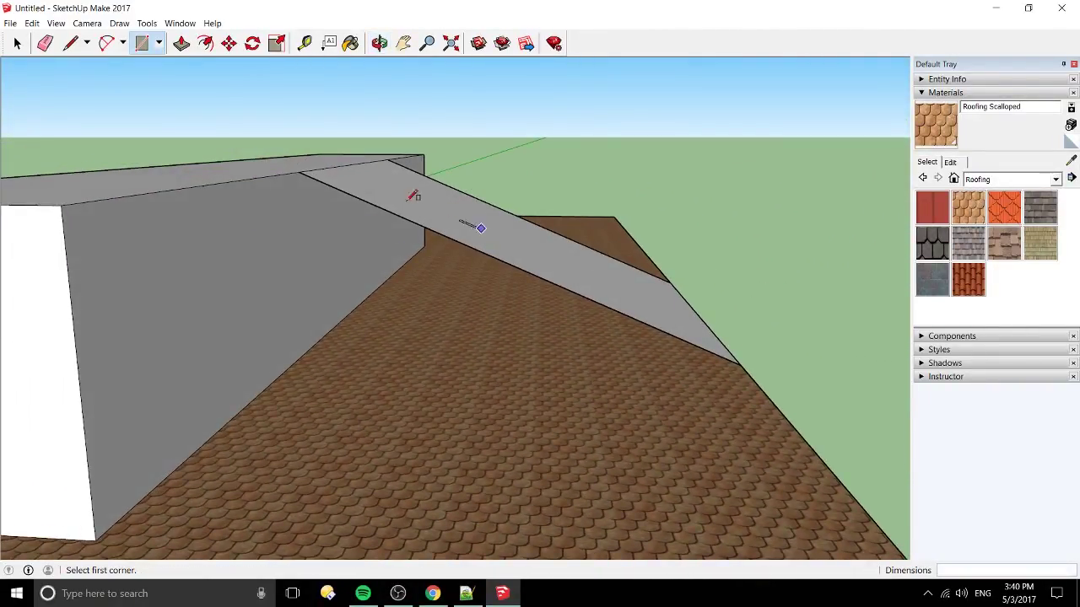
pyautogui.moveTo(405, 197); pyautogui.dragTo(300, 342, button='middle')
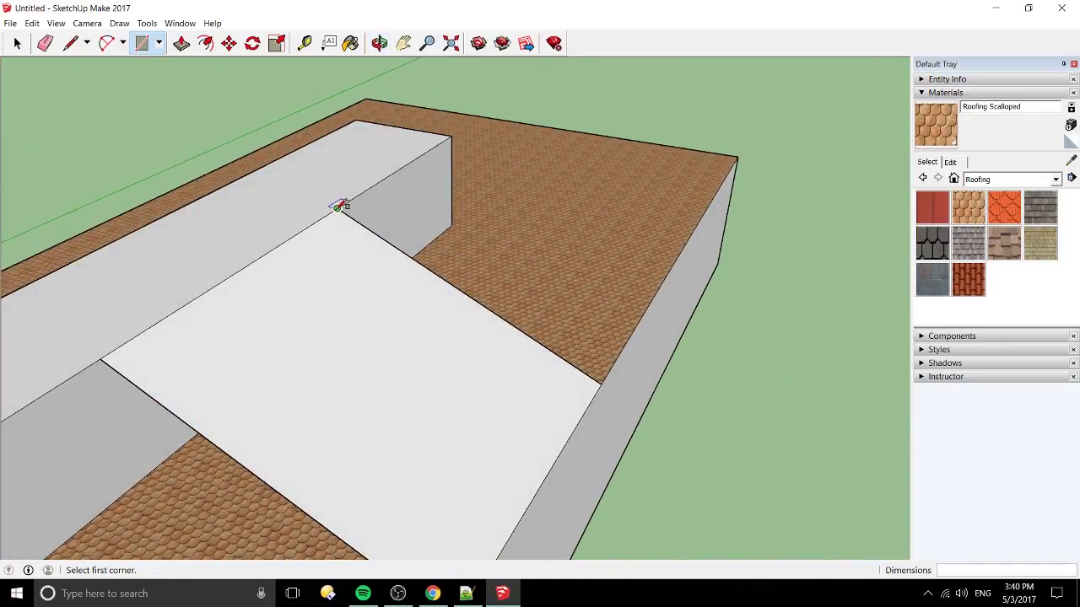
pyautogui.moveTo(338, 208); pyautogui.dragTo(492, 171, button='middle')
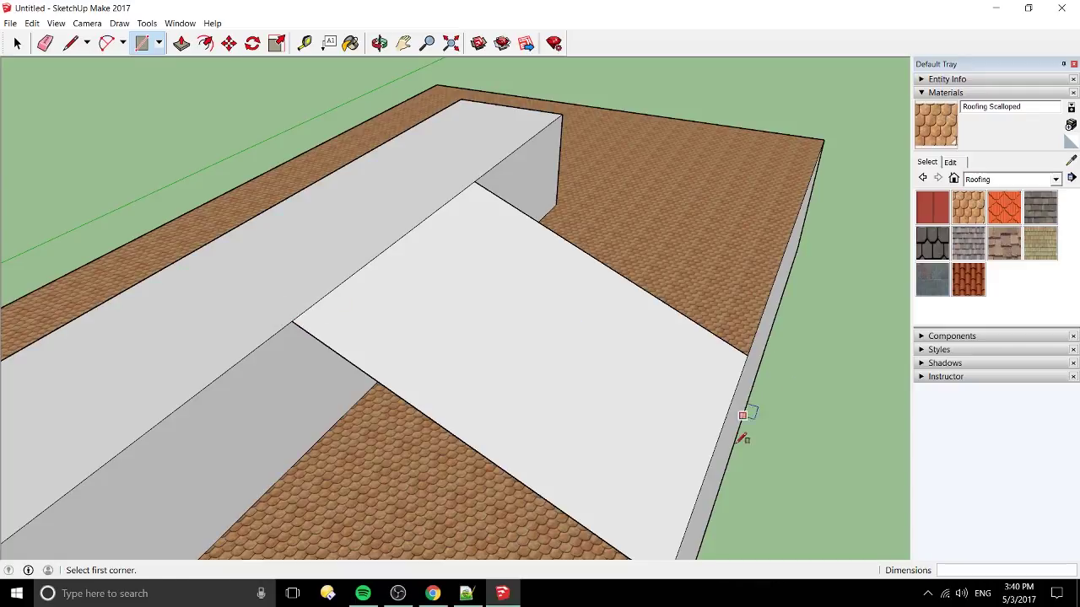
pyautogui.moveTo(737, 438); pyautogui.dragTo(759, 377, button='middle')
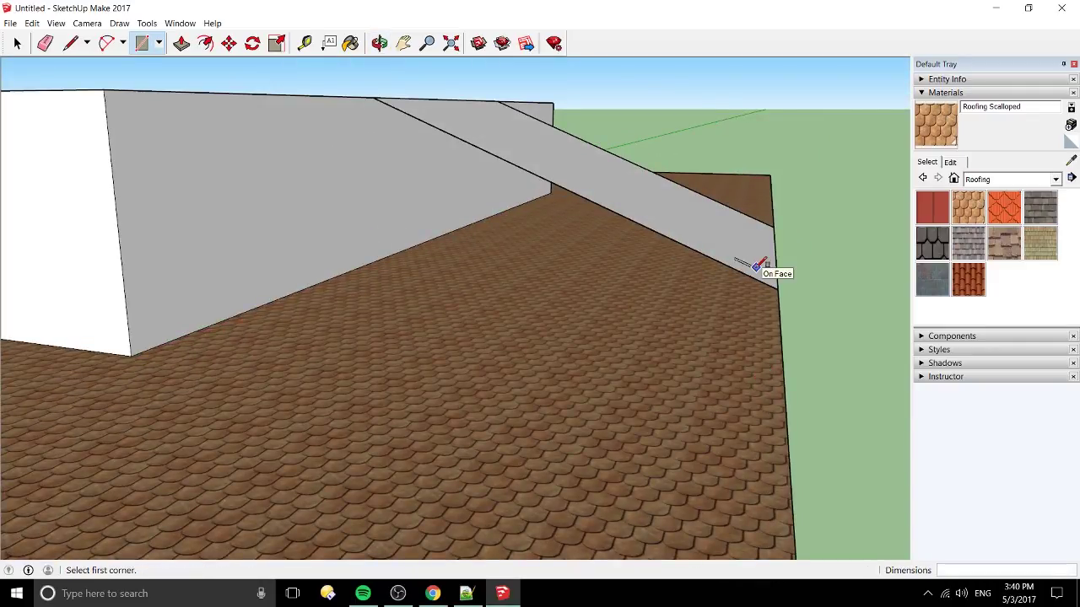
pyautogui.moveTo(766, 270); pyautogui.dragTo(706, 429, button='middle')
pyautogui.moveTo(578, 403); pyautogui.dragTo(648, 301, button='middle')
pyautogui.moveTo(798, 376); pyautogui.dragTo(537, 451, button='middle')
pyautogui.moveTo(617, 352); pyautogui.dragTo(520, 295, button='middle')
# Step: Paint the sloped face with Roofing Tile Spanish instead of Roofing Scalloped
pyautogui.click(968, 208)
pyautogui.click(553, 264)
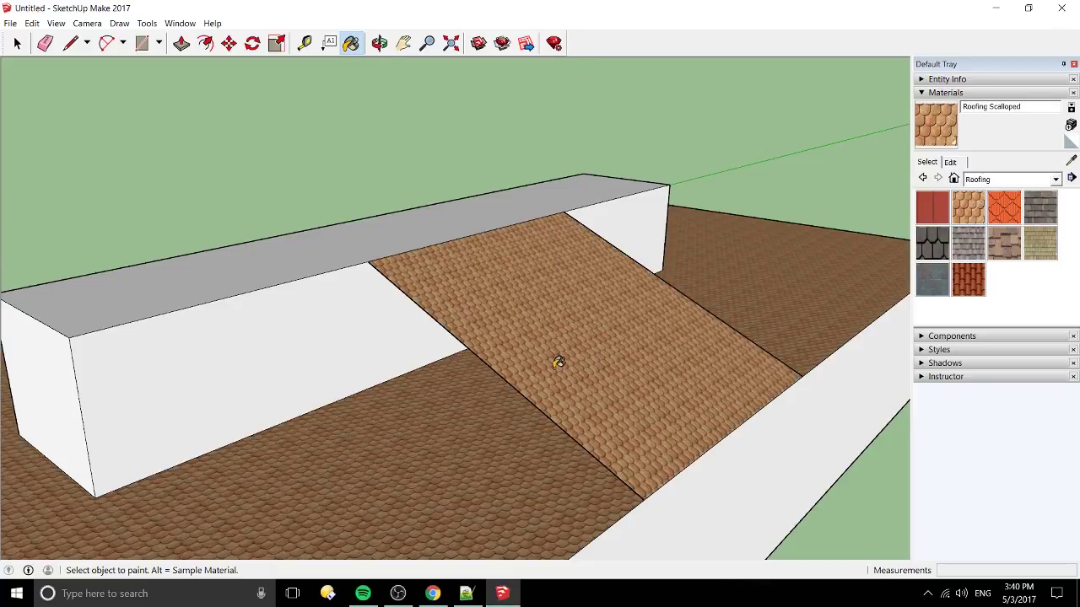
pyautogui.moveTo(558, 362); pyautogui.dragTo(607, 337, button='middle')
pyautogui.hotkey('ctrl', 'z')
pyautogui.click(968, 279)
pyautogui.click(713, 325)
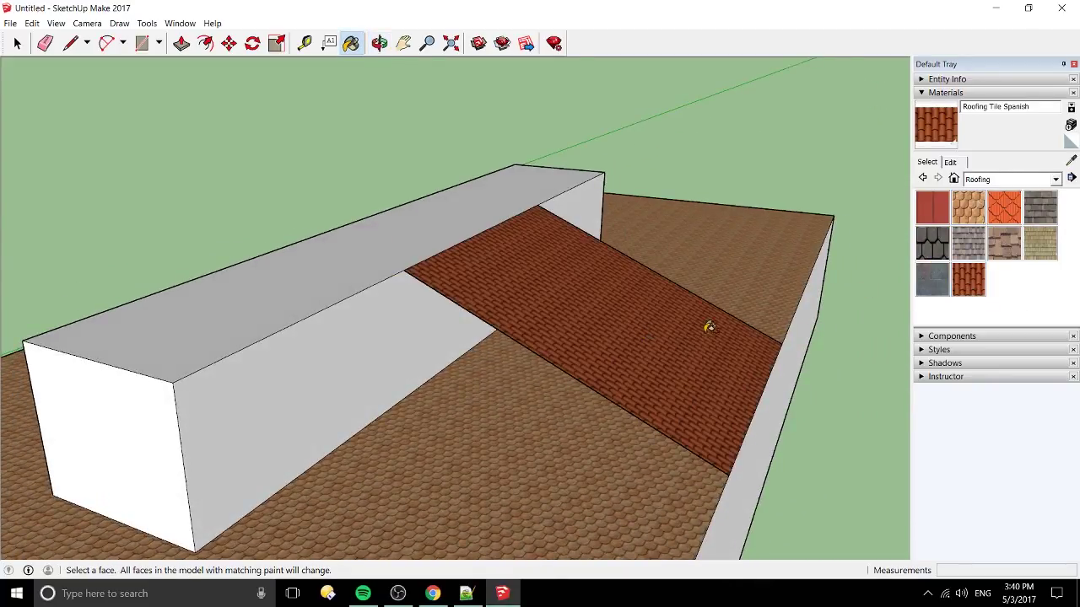
pyautogui.moveTo(712, 325)
pyautogui.mouseDown(button='middle')
pyautogui.moveTo(636, 366)
pyautogui.moveTo(224, 439)
pyautogui.moveTo(140, 398)
pyautogui.moveTo(419, 422)
pyautogui.moveTo(846, 349)
pyautogui.moveTo(628, 396)
pyautogui.moveTo(626, 369)
pyautogui.moveTo(300, 501)
pyautogui.mouseUp(button='middle')
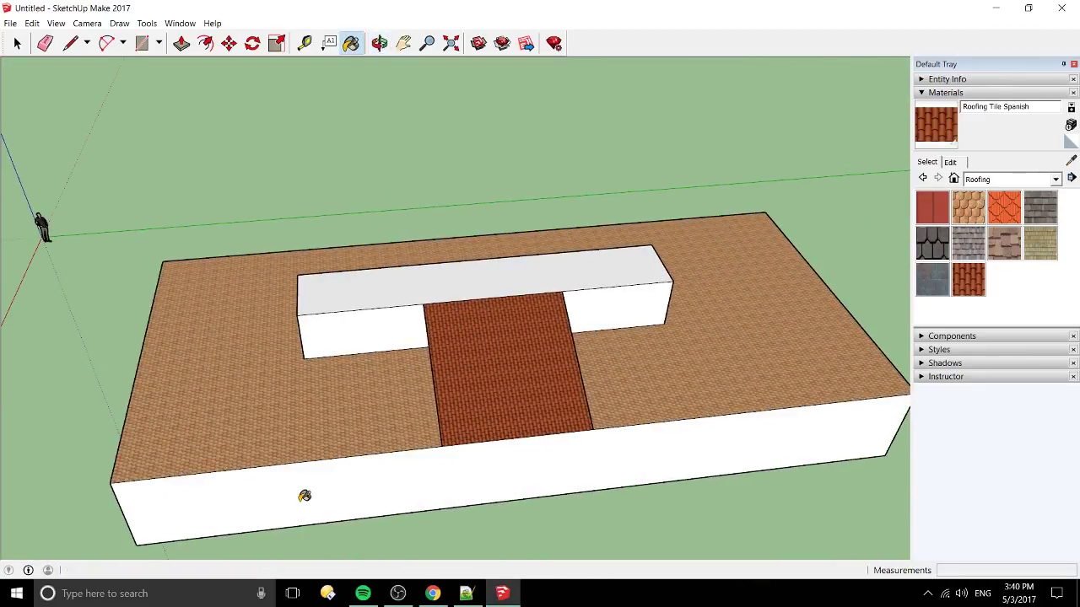
pyautogui.click(301, 49)
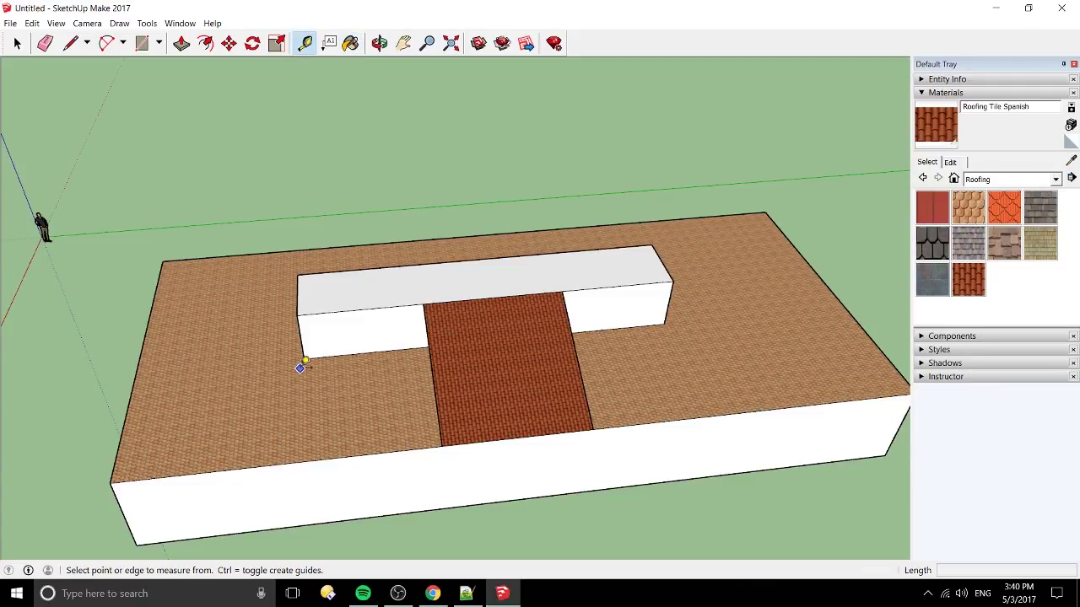
pyautogui.click(665, 323)
pyautogui.click(664, 323)
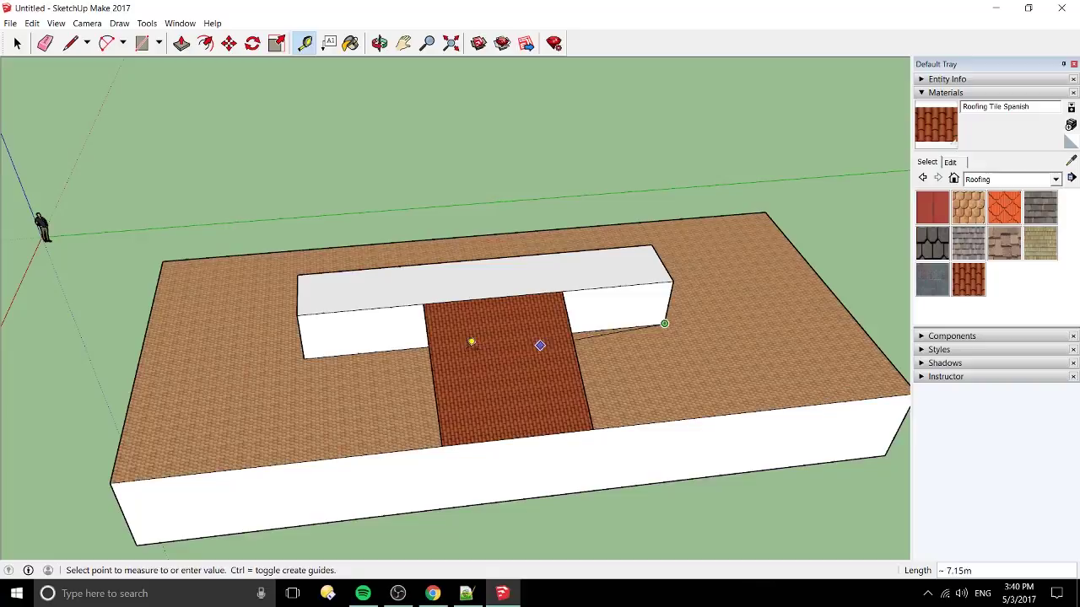
pyautogui.click(303, 357)
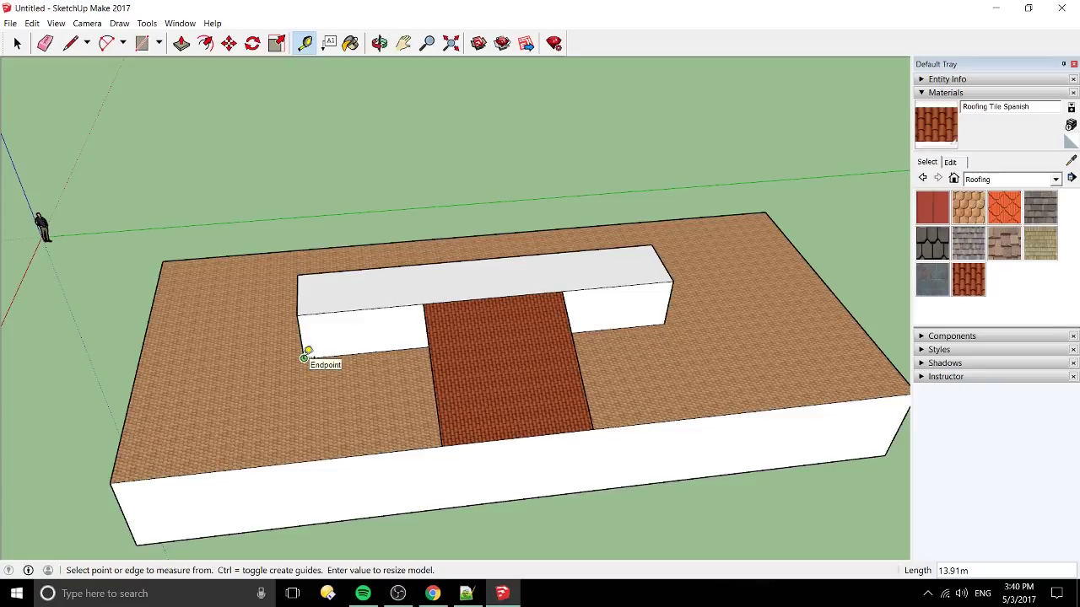
pyautogui.moveTo(306, 350); pyautogui.dragTo(401, 475, button='middle')
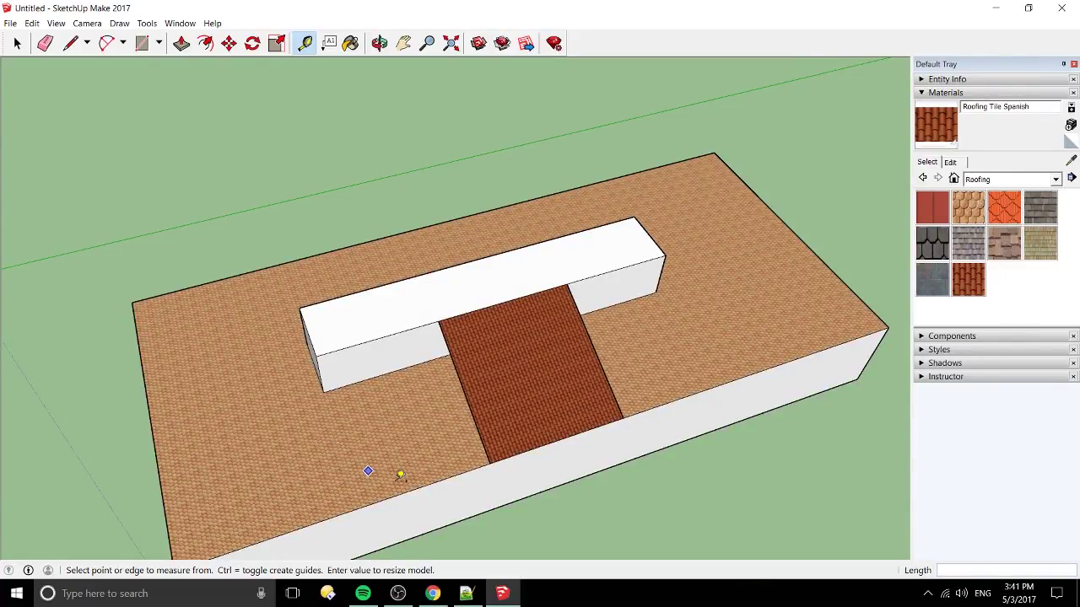
pyautogui.moveTo(297, 402); pyautogui.dragTo(591, 274, button='middle')
pyautogui.scroll(-1, 418, 367)
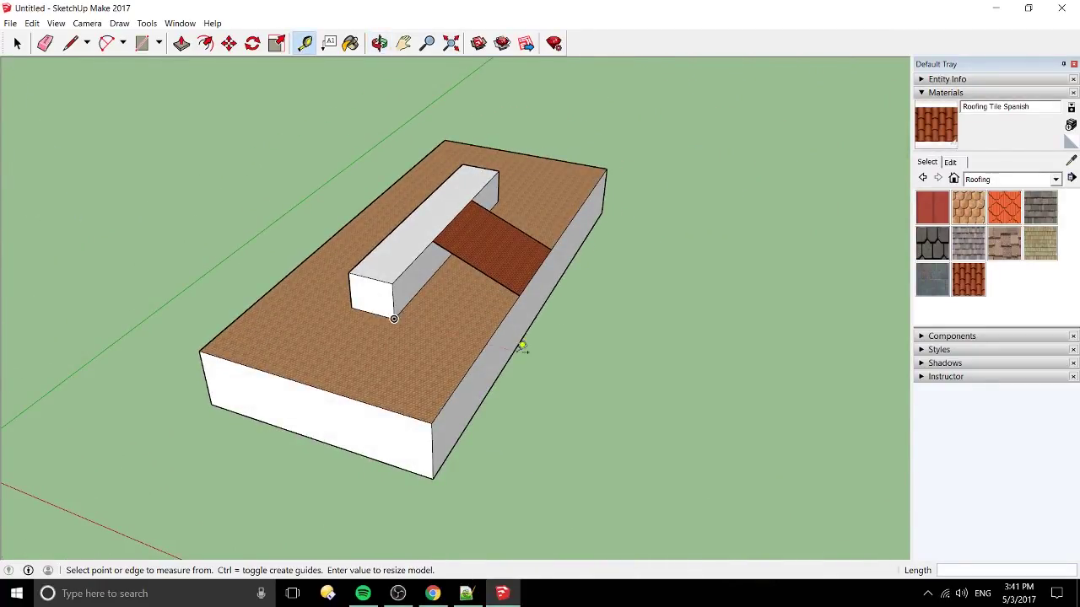
pyautogui.moveTo(509, 355); pyautogui.dragTo(200, 420, button='middle')
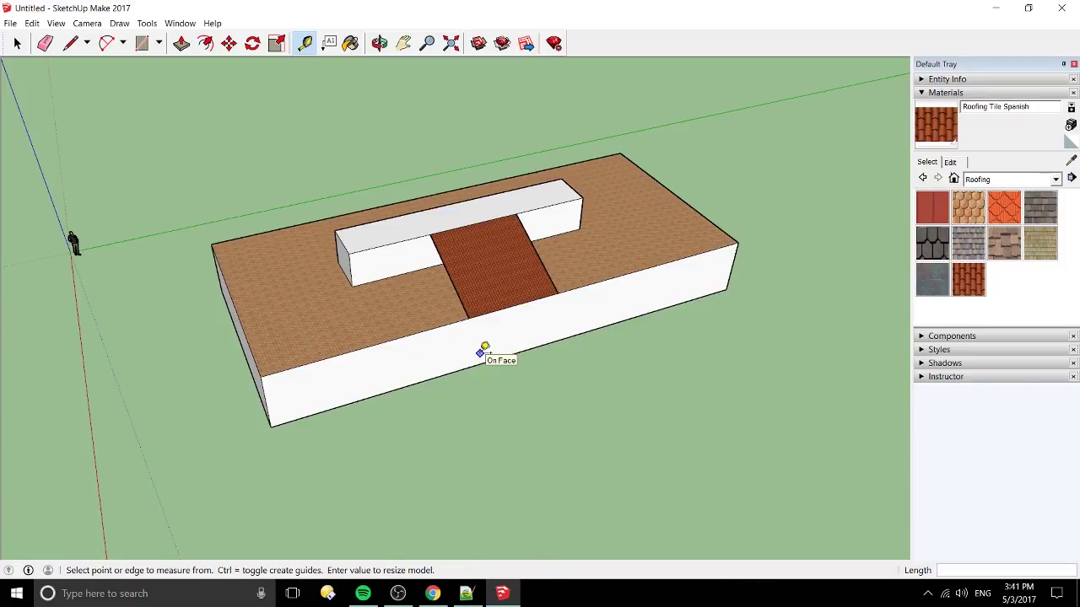
pyautogui.moveTo(480, 352); pyautogui.dragTo(384, 340, button='middle')
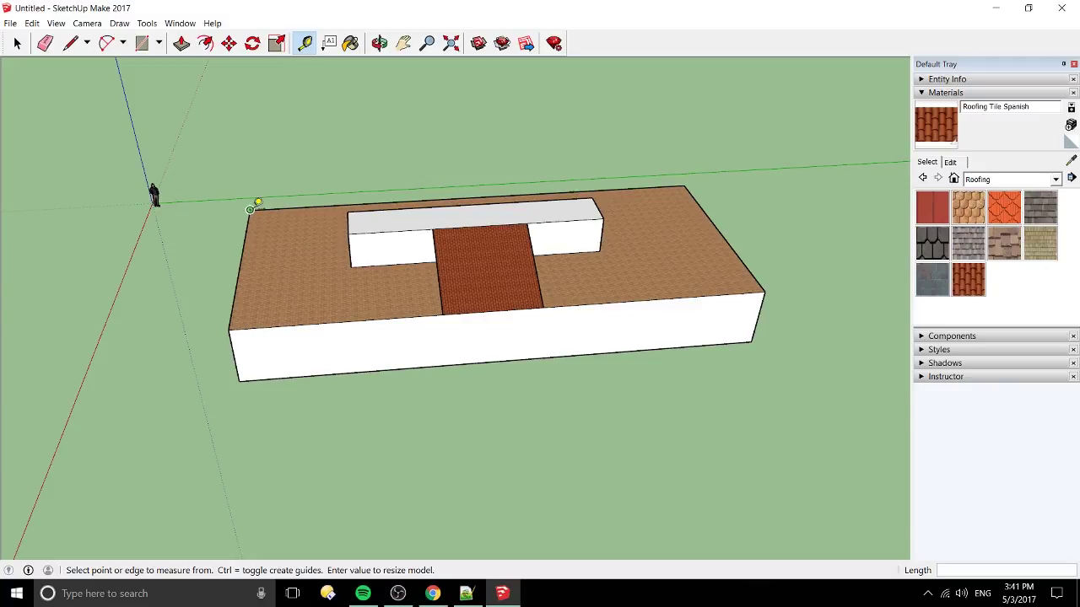
pyautogui.moveTo(228, 208); pyautogui.dragTo(329, 206, button='middle')
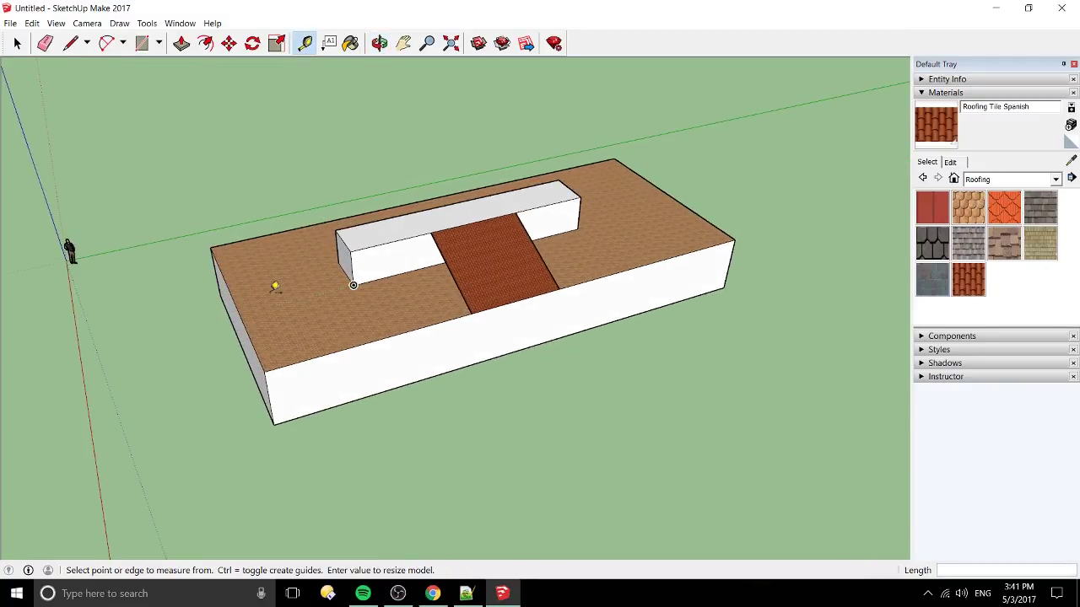
pyautogui.moveTo(277, 284); pyautogui.dragTo(740, 227, button='middle')
pyautogui.moveTo(718, 287); pyautogui.dragTo(299, 366, button='middle')
# Step: Draw a circle of radius 19.71 m on the ground beside the block
pyautogui.moveTo(467, 212); pyautogui.dragTo(321, 135, button='middle')
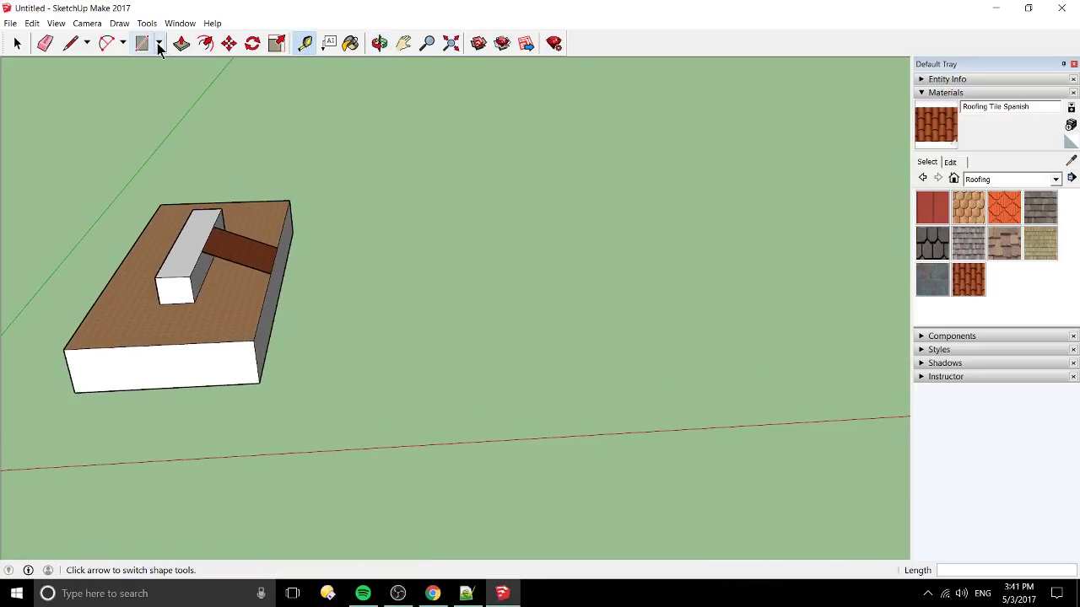
pyautogui.click(157, 43)
pyautogui.click(169, 98)
pyautogui.click(501, 189)
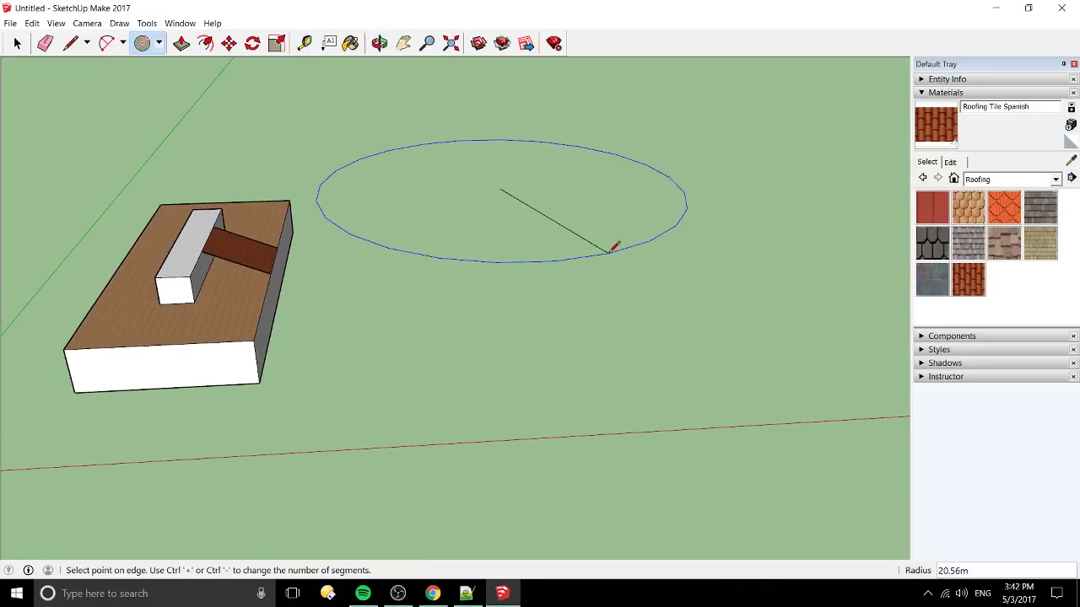
pyautogui.click(592, 226)
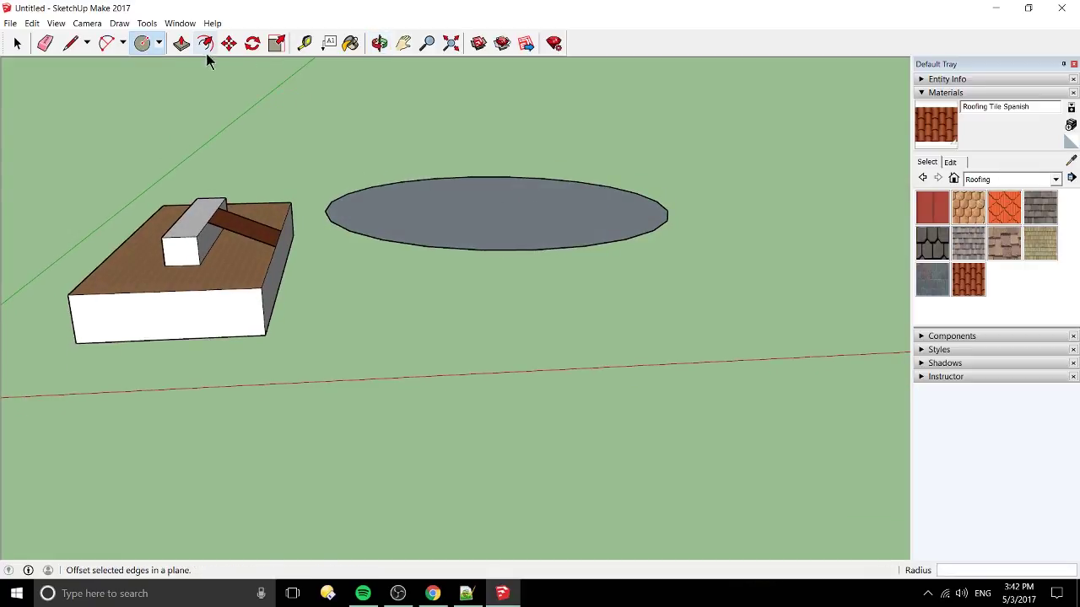
pyautogui.scroll(-3, 518, 154)
pyautogui.moveTo(518, 154); pyautogui.dragTo(393, 196, button='middle')
# Step: Push/Pull the circle up into a cylinder 32.49 m tall
pyautogui.click(181, 44)
pyautogui.moveTo(477, 313); pyautogui.dragTo(512, 108)
pyautogui.moveTo(663, 301); pyautogui.dragTo(637, 308, button='middle')
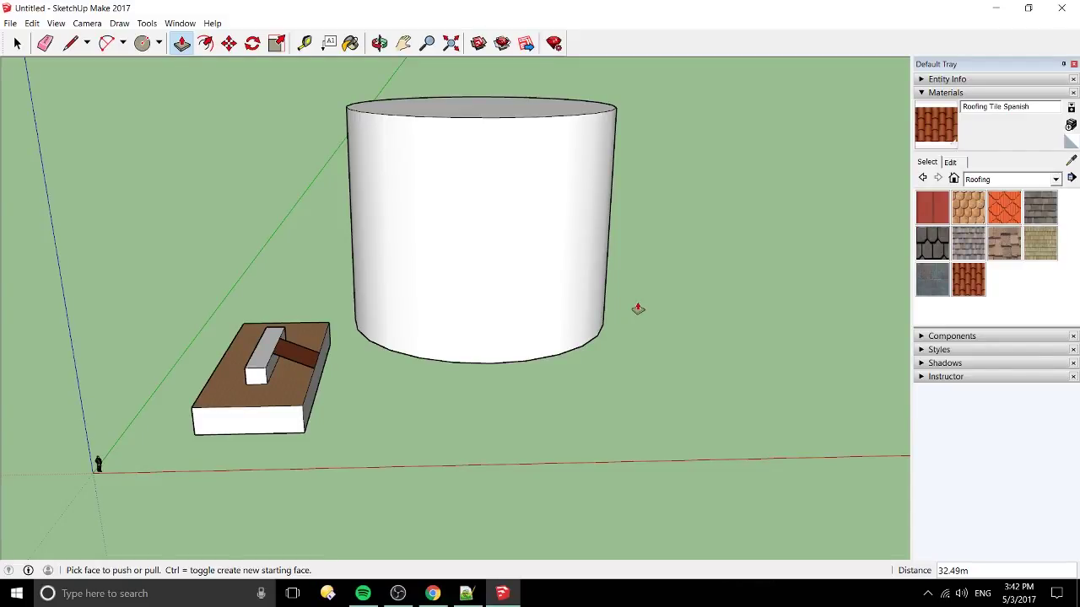
pyautogui.moveTo(638, 309); pyautogui.dragTo(748, 261, button='middle')
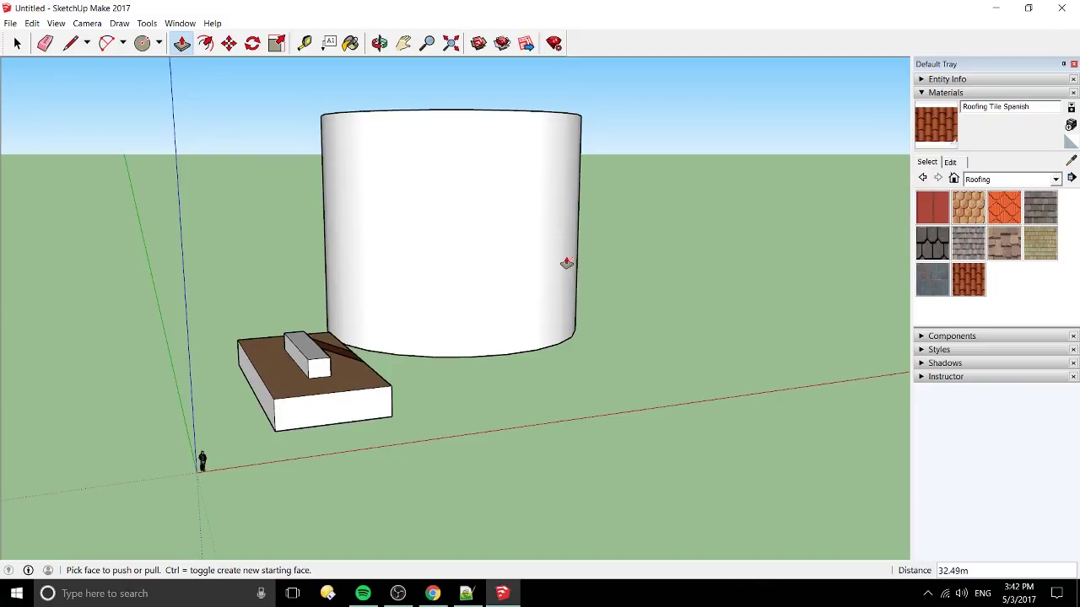
pyautogui.moveTo(566, 281); pyautogui.dragTo(448, 285, button='middle')
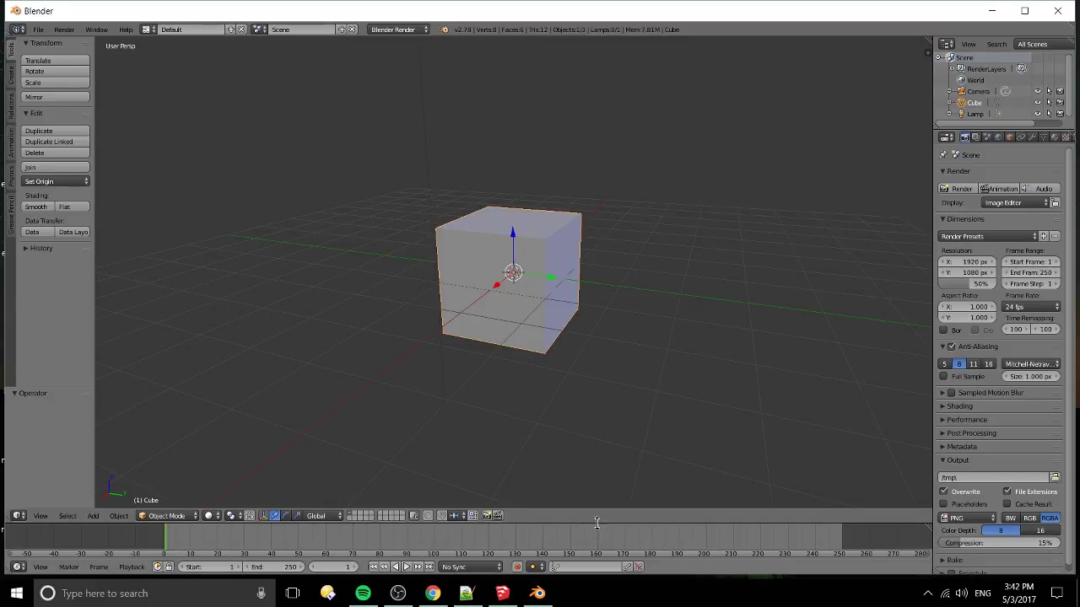
# Step: Enlarge the Blender timeline, scrub to frame 150, and bring up File > Open Recent
pyautogui.moveTo(599, 522); pyautogui.dragTo(581, 396)
pyautogui.moveTo(528, 347); pyautogui.dragTo(182, 507, button='middle')
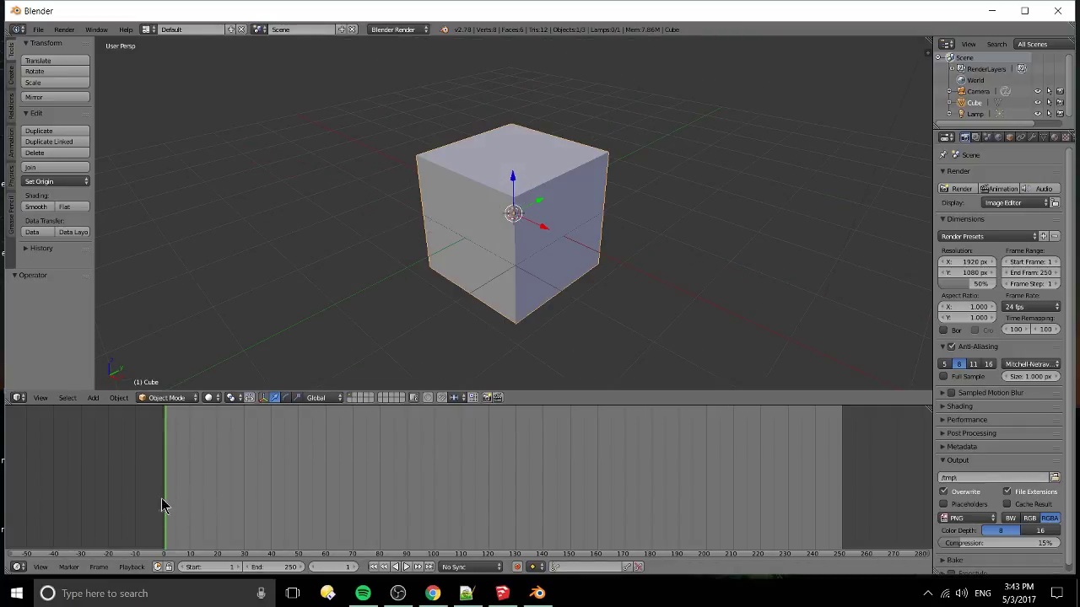
pyautogui.click(17, 567)
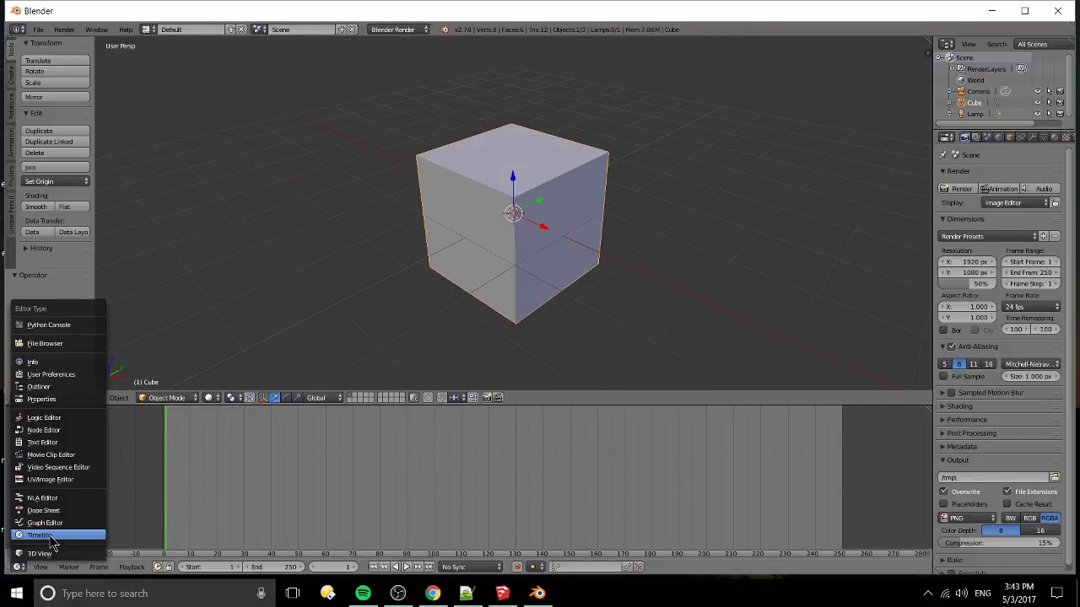
pyautogui.moveTo(181, 453); pyautogui.dragTo(143, 460)
pyautogui.click(16, 567)
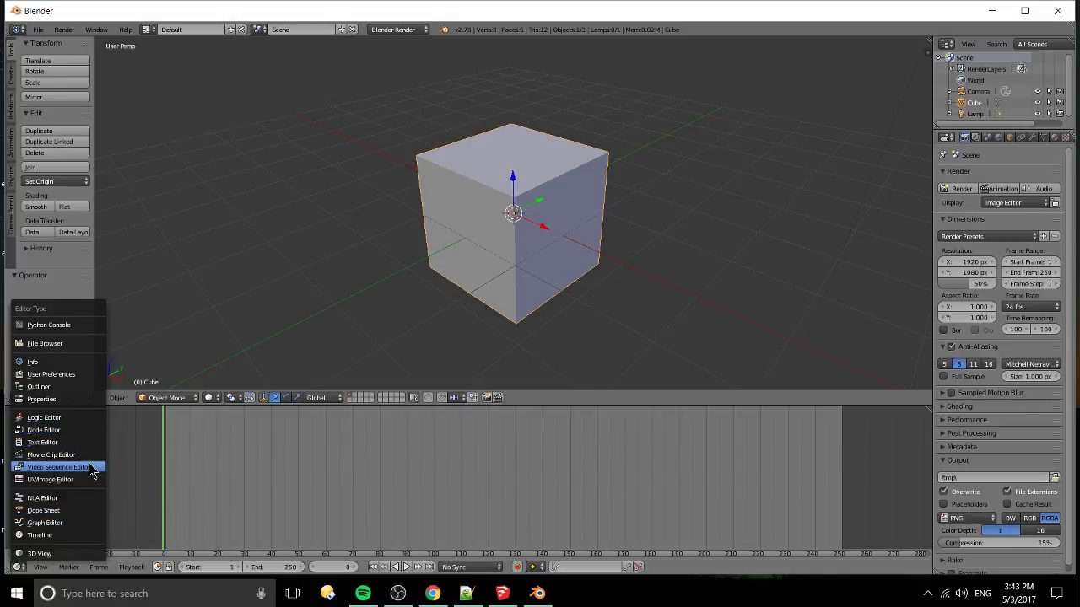
pyautogui.click(267, 92)
pyautogui.click(38, 29)
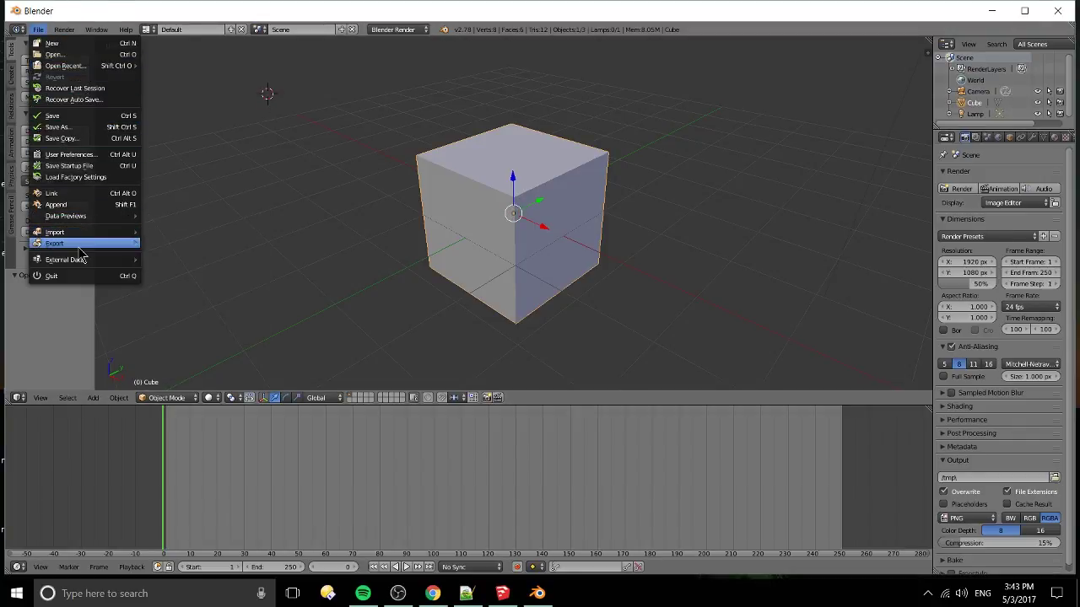
pyautogui.moveTo(124, 245)
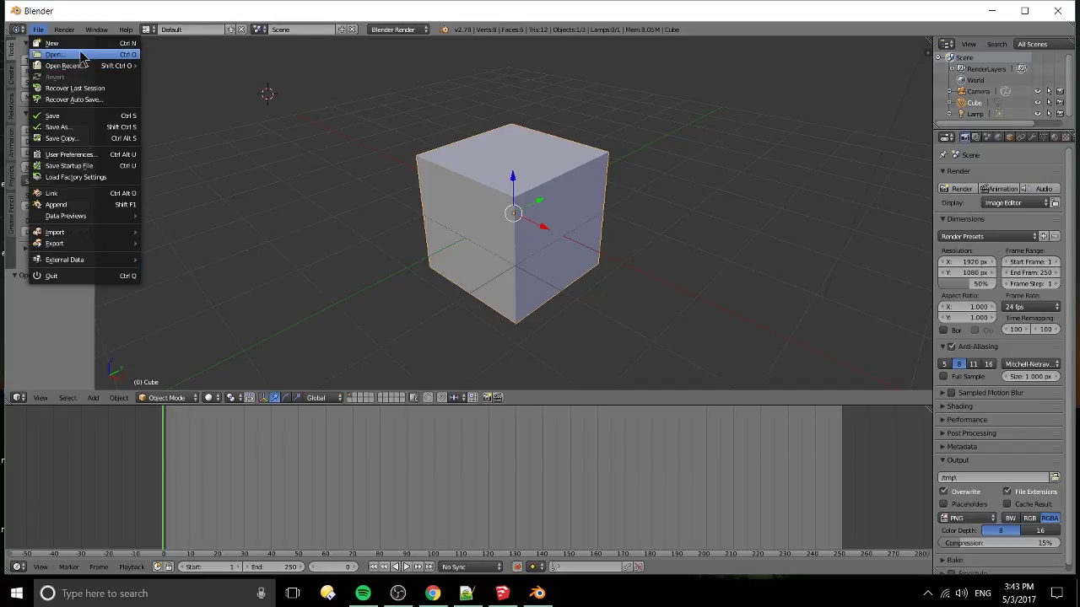
# Step: Load Black_bowl_with_red_inside.blend from the recent files list
pyautogui.moveTo(86, 68)
pyautogui.click(161, 67)
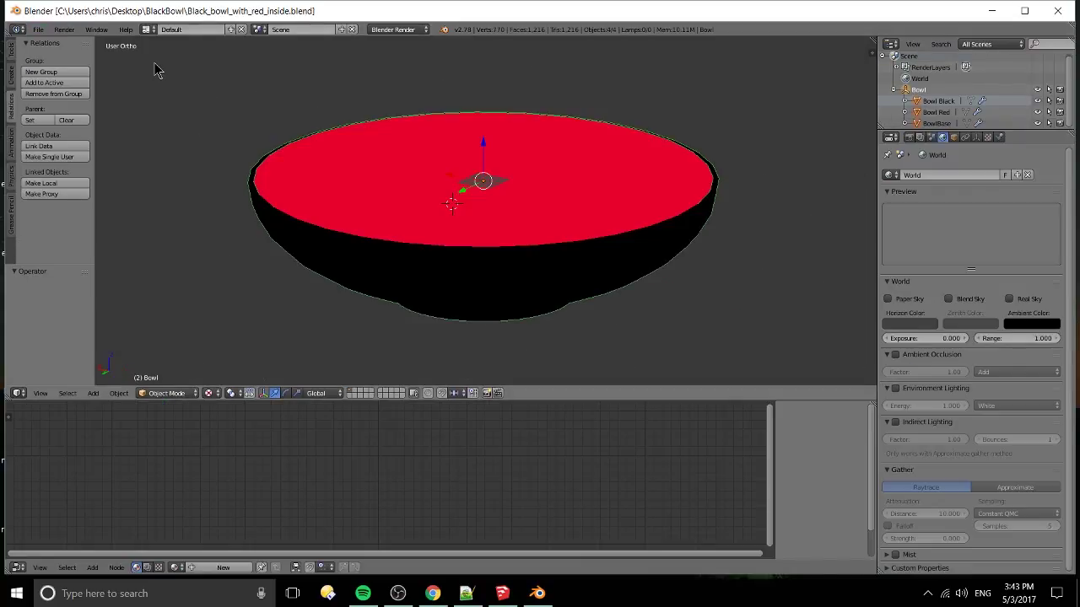
pyautogui.moveTo(566, 271); pyautogui.dragTo(434, 252, button='middle')
pyautogui.scroll(4, 470, 284)
pyautogui.scroll(-6, 497, 283)
# Step: Enlarge the outliner and select Bowl Red, then Bowl Black, inspecting the bowl
pyautogui.moveTo(933, 133); pyautogui.dragTo(927, 270)
pyautogui.click(920, 115)
pyautogui.moveTo(851, 160); pyautogui.dragTo(798, 181, button='middle')
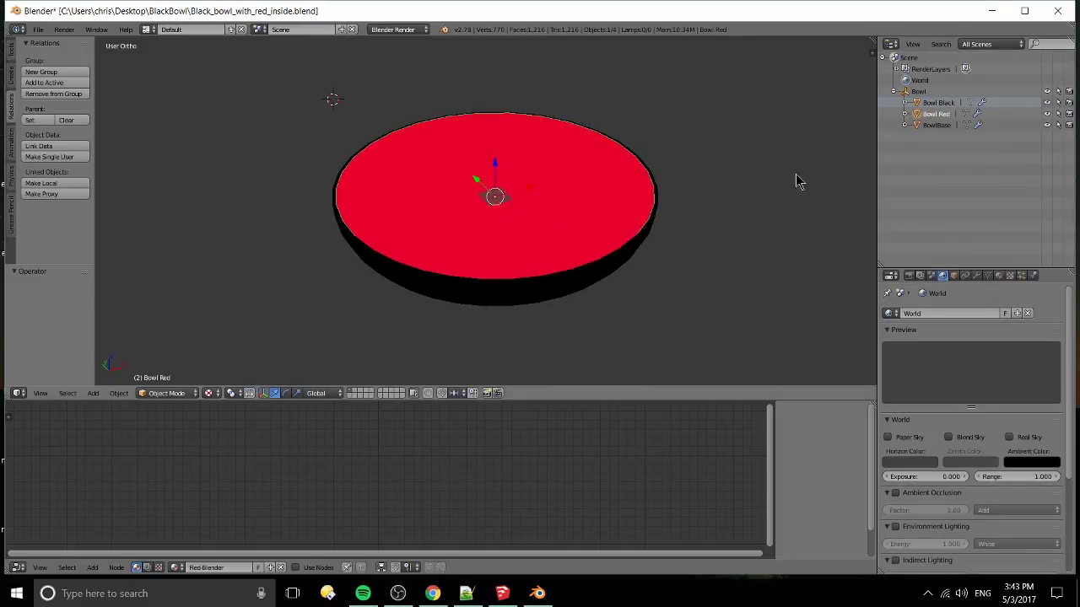
pyautogui.click(926, 102)
pyautogui.moveTo(672, 239); pyautogui.dragTo(642, 253, button='middle')
pyautogui.moveTo(585, 212); pyautogui.dragTo(682, 242, button='middle')
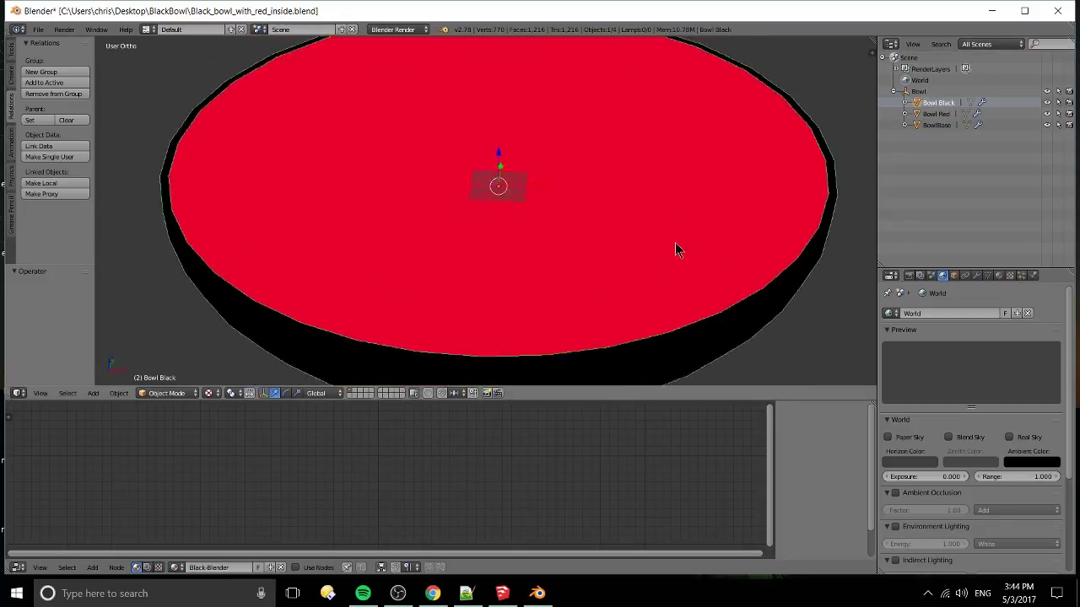
pyautogui.scroll(-4, 682, 241)
pyautogui.moveTo(645, 366); pyautogui.dragTo(699, 325, button='middle')
# Step: Keep Blender Render as the engine and view the bowl's red interior from above
pyautogui.click(413, 30)
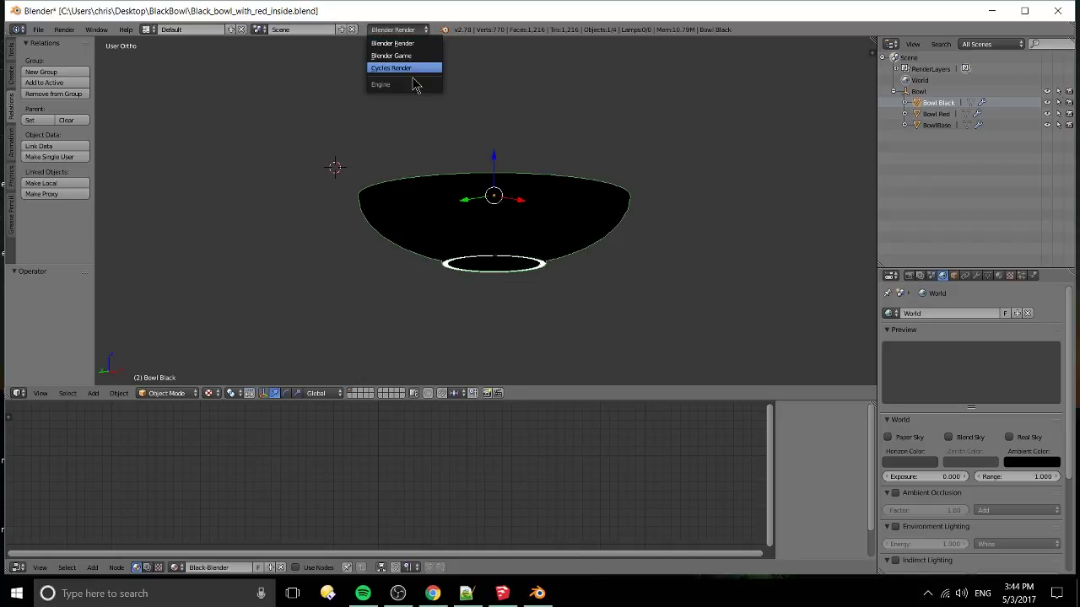
pyautogui.moveTo(417, 93); pyautogui.dragTo(600, 171, button='middle')
pyautogui.moveTo(571, 278); pyautogui.dragTo(619, 247, button='middle')
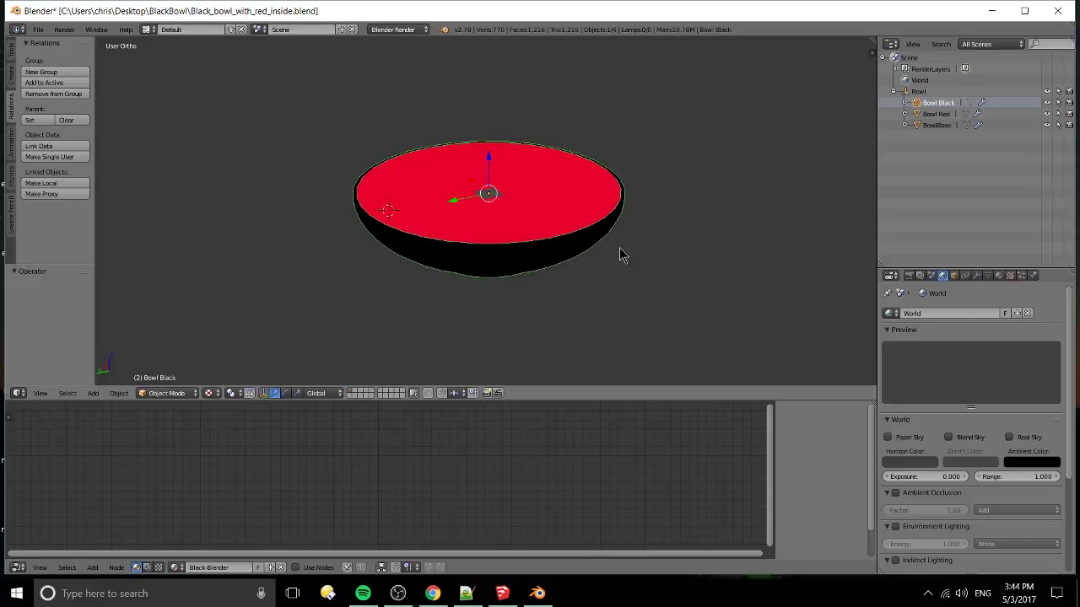
# Step: Step through Bowl Black's Object, Constraints, Modifiers, Data and Material tabs, enlarging the properties area
pyautogui.click(954, 276)
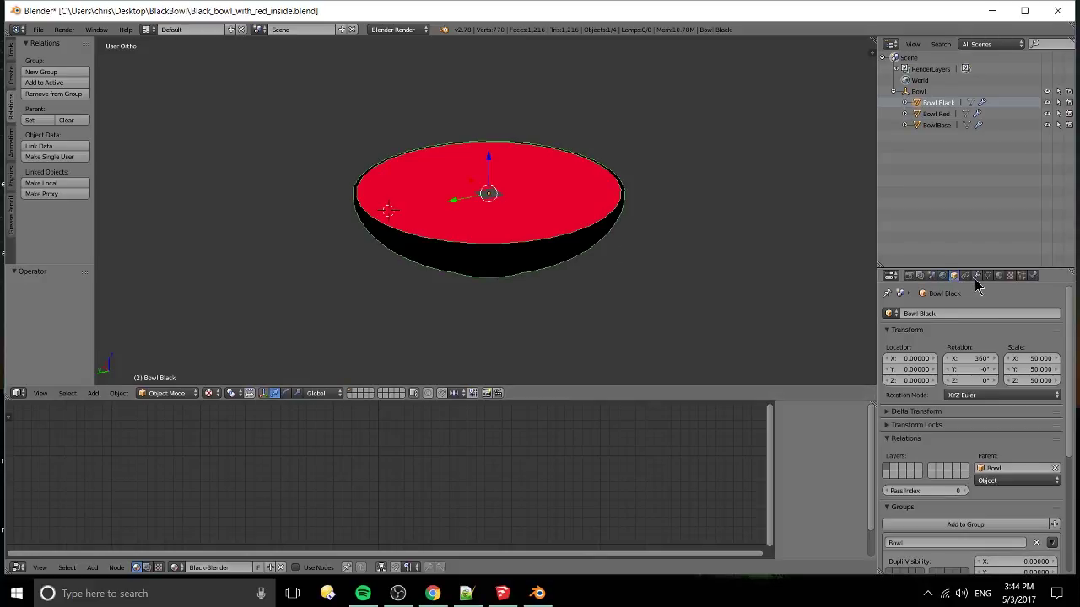
pyautogui.click(966, 277)
pyautogui.click(977, 276)
pyautogui.click(988, 277)
pyautogui.click(999, 277)
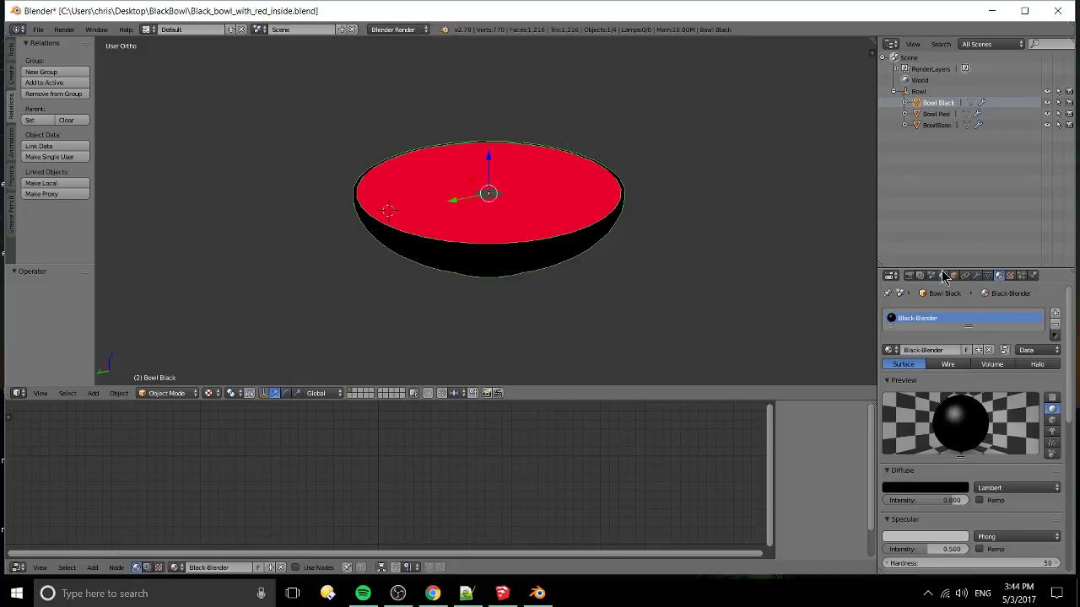
pyautogui.moveTo(954, 268); pyautogui.dragTo(969, 173)
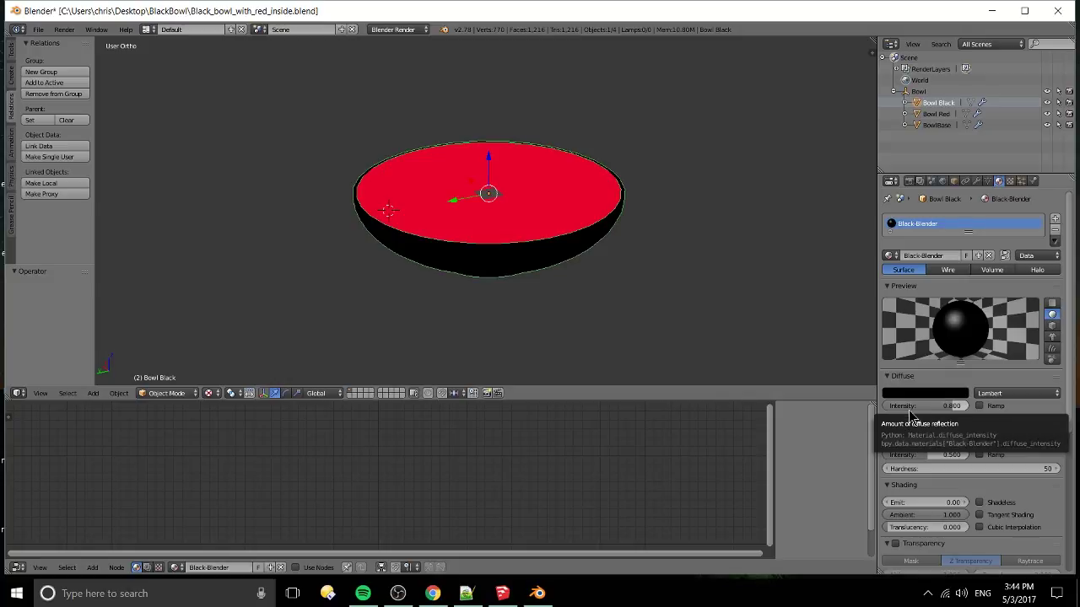
pyautogui.scroll(-2, 1031, 422)
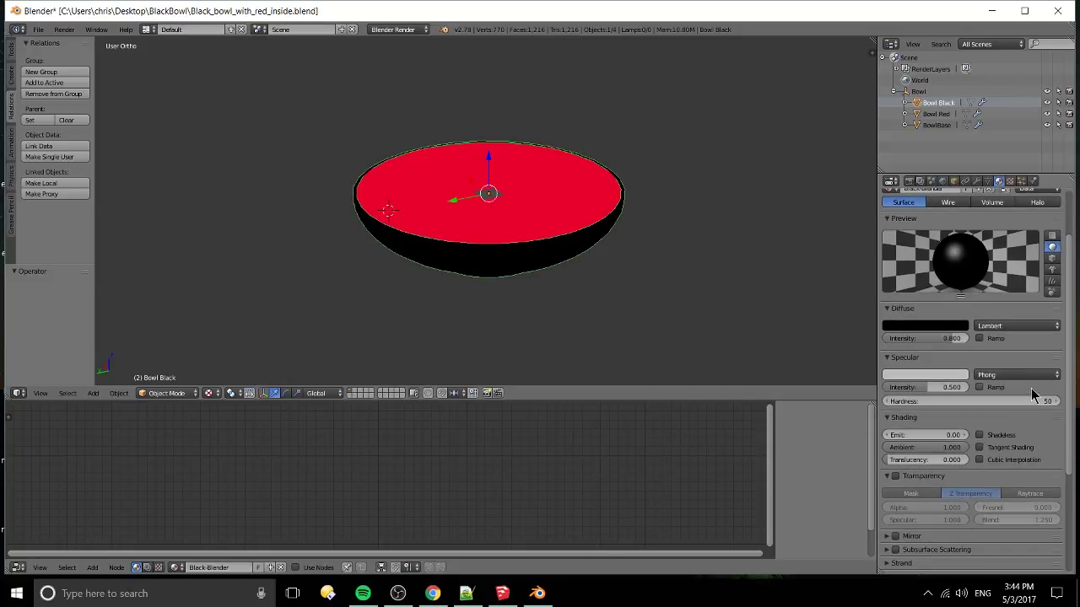
# Step: Review the specular and diffuse shader choices, keeping Phong specular and Lambert diffuse
pyautogui.click(1034, 375)
pyautogui.click(1033, 381)
pyautogui.click(1002, 376)
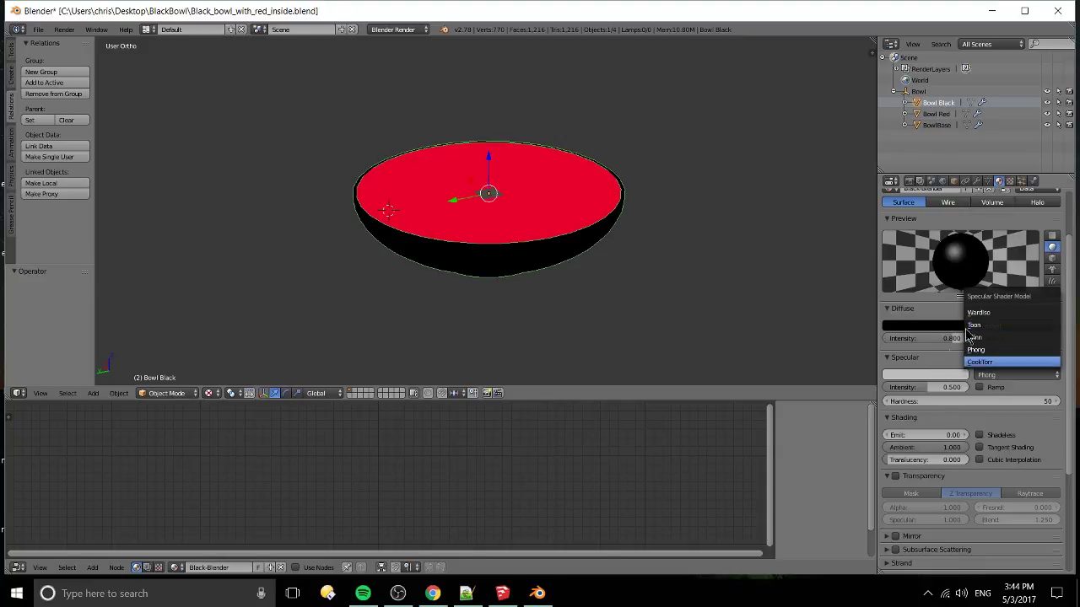
pyautogui.click(1012, 326)
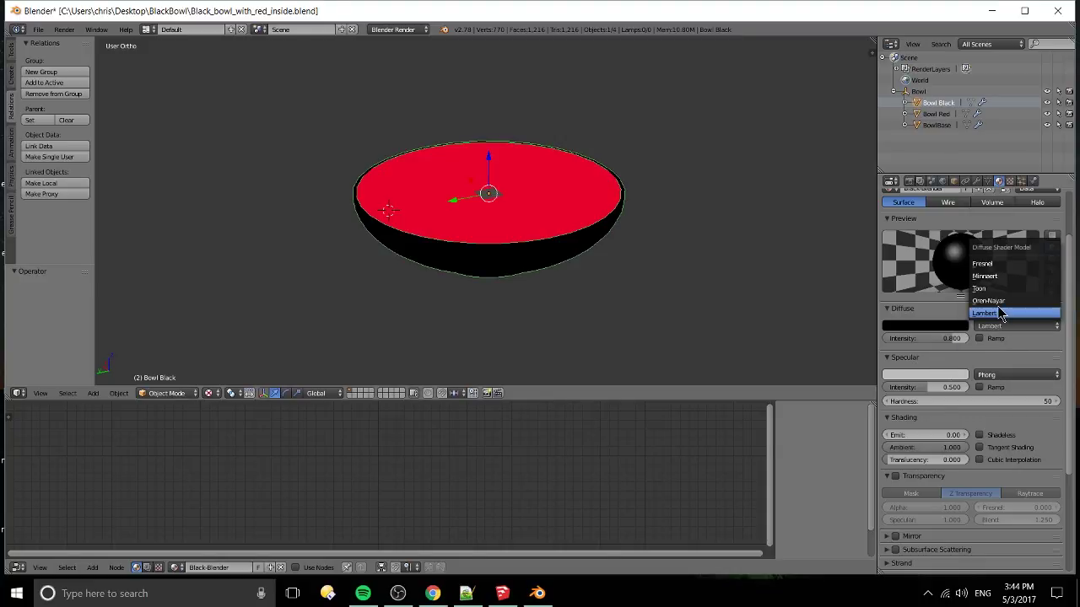
pyautogui.click(991, 313)
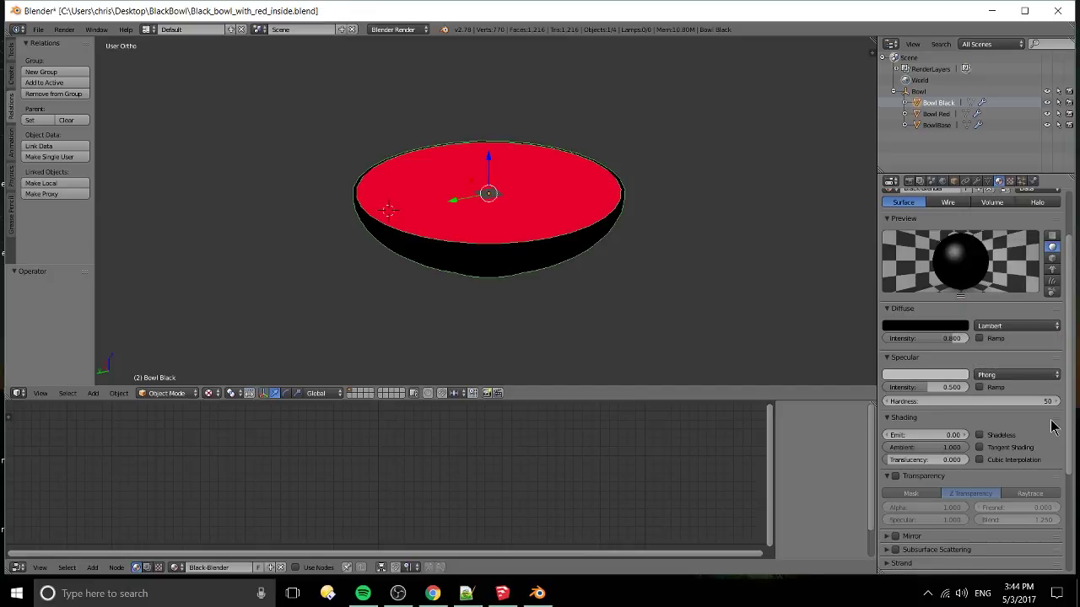
pyautogui.scroll(-5, 1051, 427)
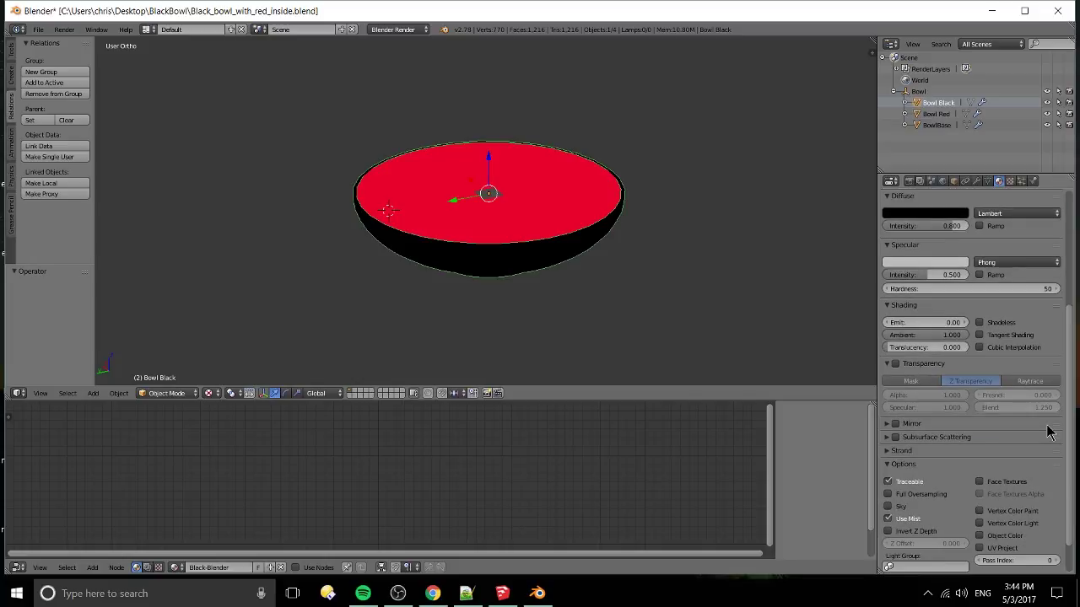
pyautogui.scroll(-1, 1049, 431)
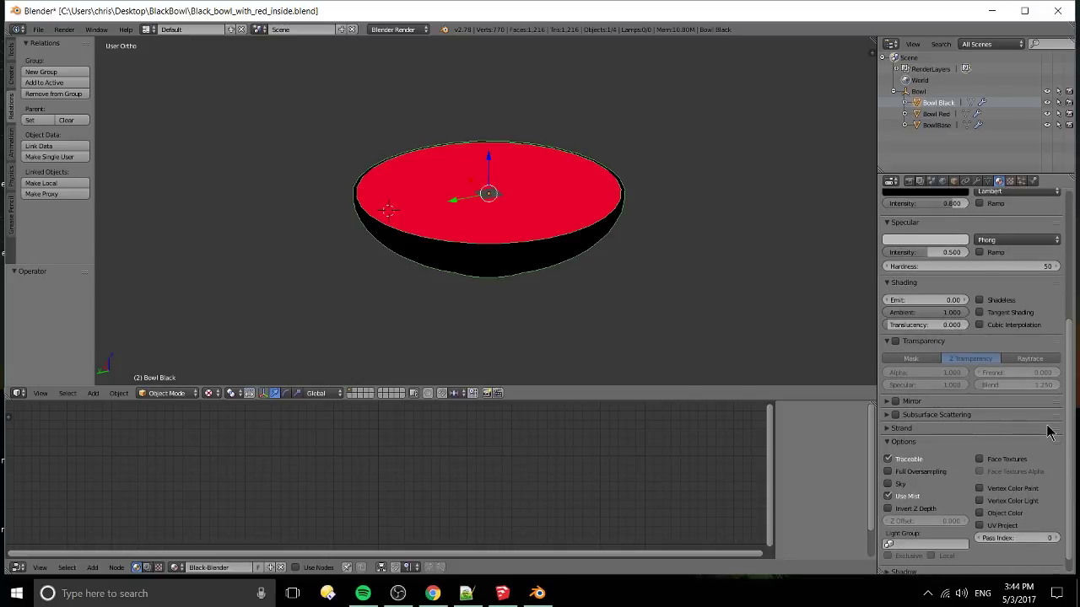
pyautogui.scroll(-1, 1049, 432)
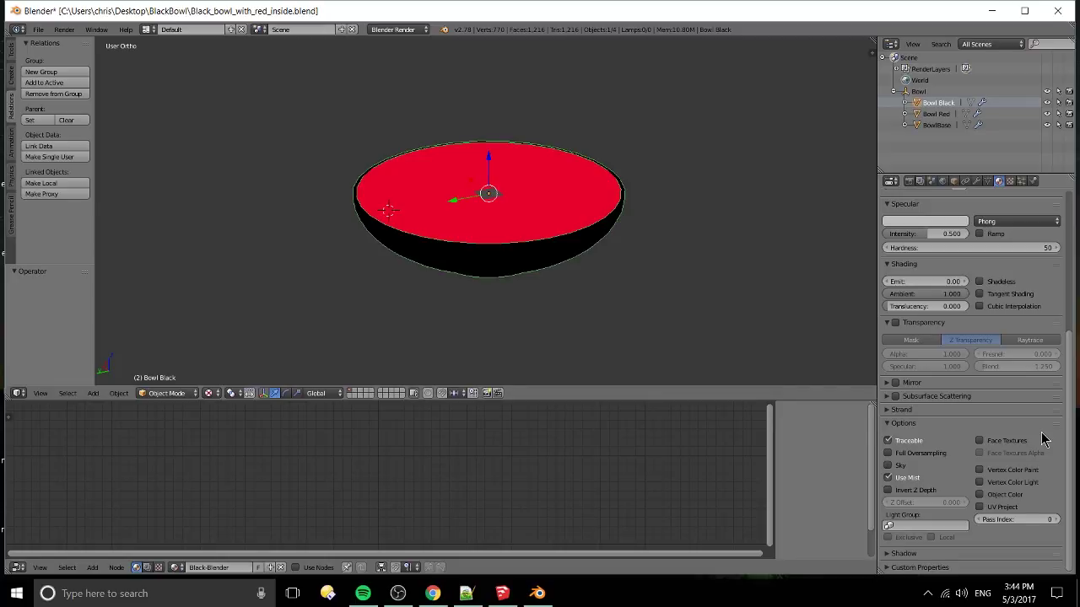
# Step: Start a Collada export as Black_bowl_with_red_inside.dae in the BlackBowl folder and browse its options
pyautogui.click(38, 29)
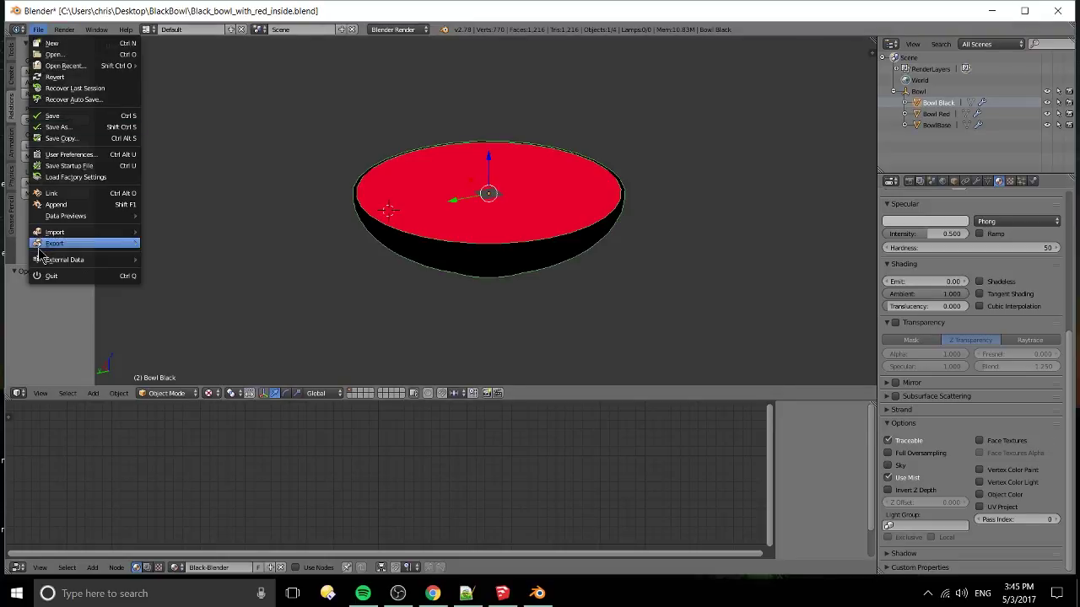
pyautogui.moveTo(129, 244)
pyautogui.click(169, 245)
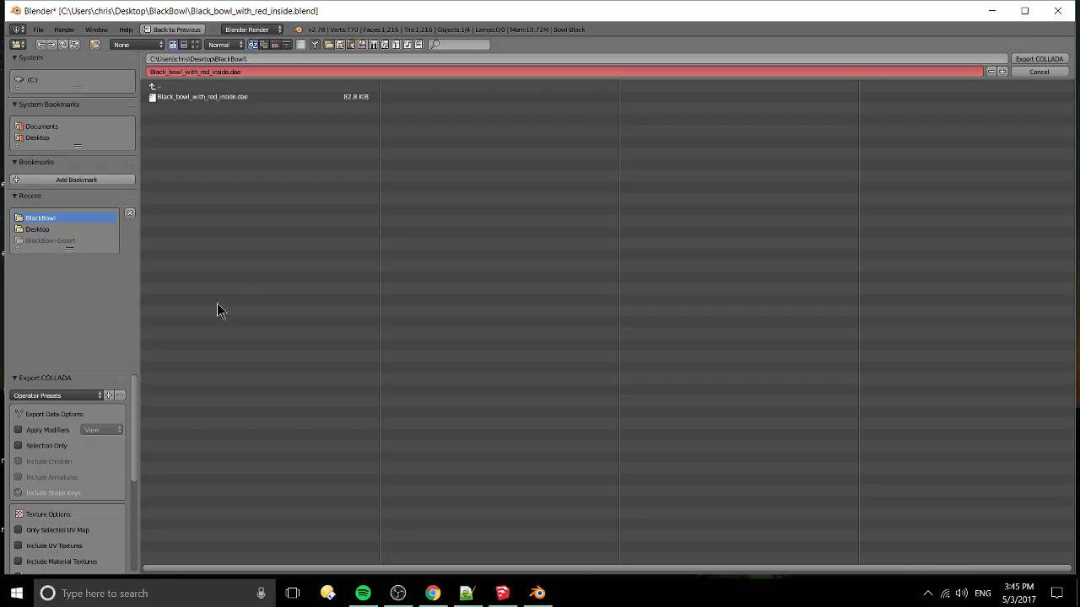
pyautogui.scroll(-3, 99, 422)
pyautogui.scroll(3, 103, 398)
pyautogui.moveTo(112, 372); pyautogui.dragTo(131, 265)
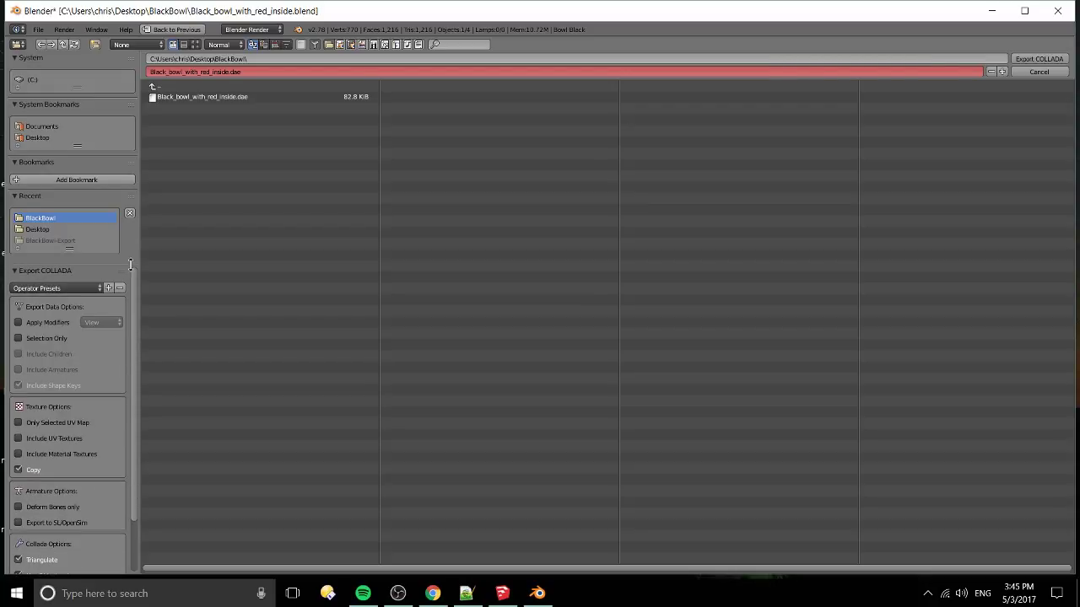
pyautogui.scroll(-3, 118, 350)
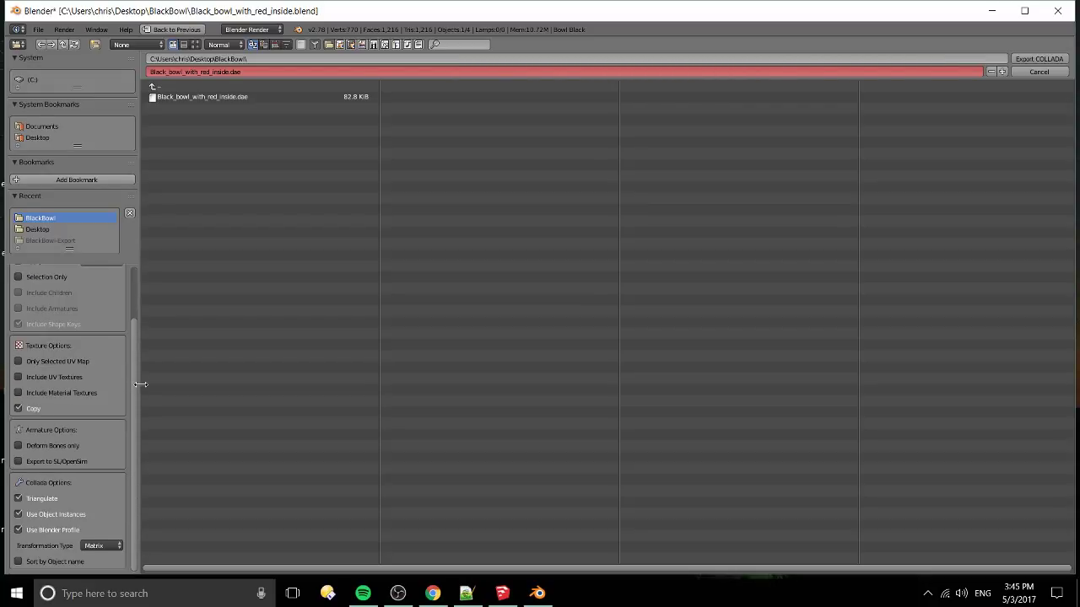
pyautogui.scroll(3, 123, 386)
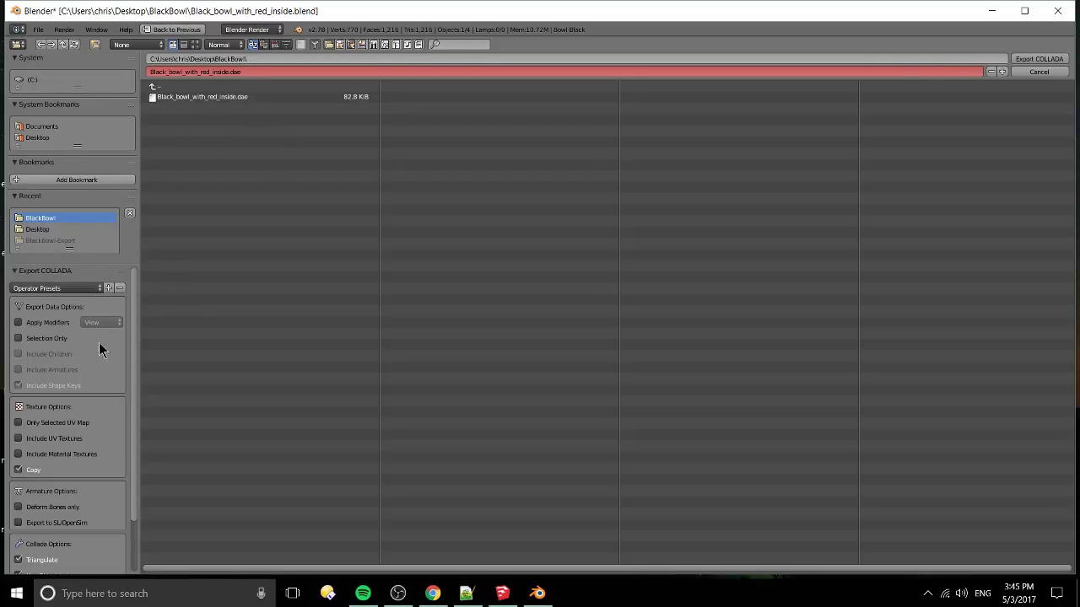
pyautogui.scroll(-3, 101, 348)
pyautogui.scroll(3, 105, 358)
pyautogui.scroll(-3, 108, 470)
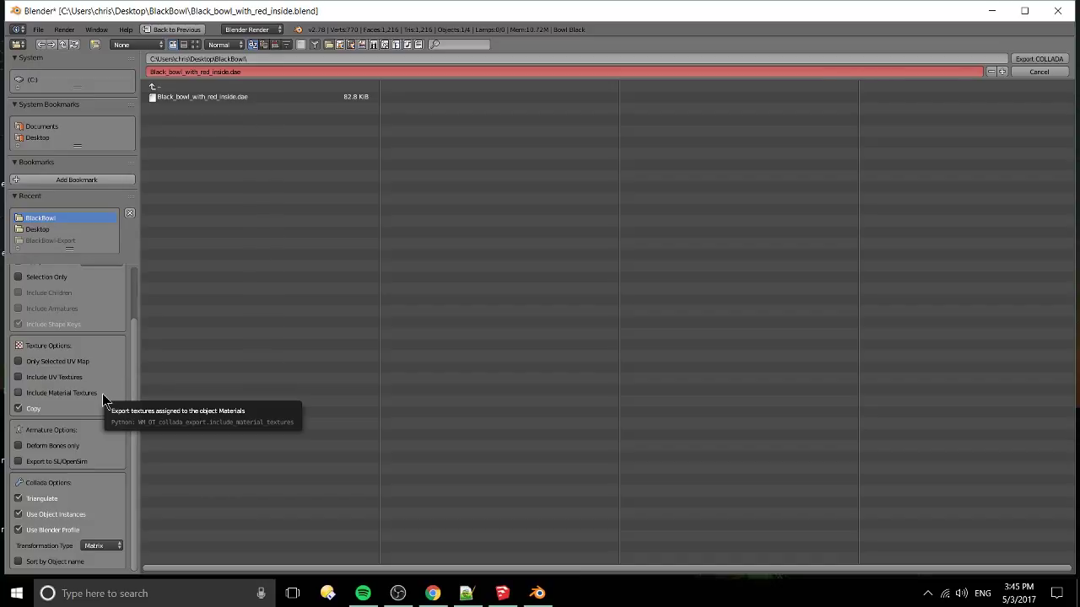
pyautogui.scroll(3, 117, 447)
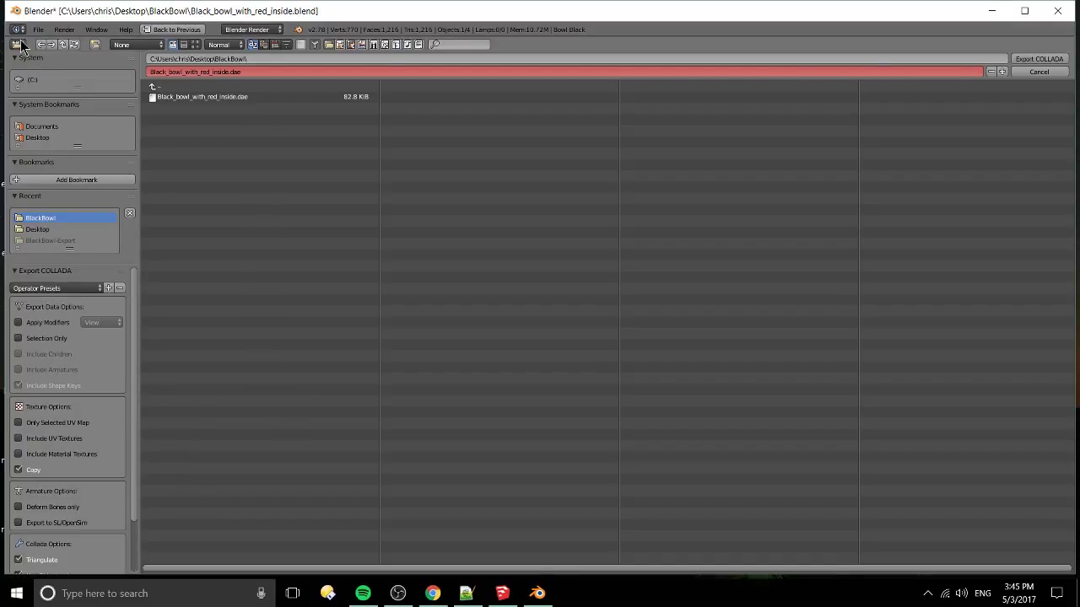
# Step: Cancel the Blender COLLADA export, return to SketchUp and orbit so the cylinder sits left
pyautogui.click(1038, 72)
pyautogui.hotkey('alt', 'Tab')
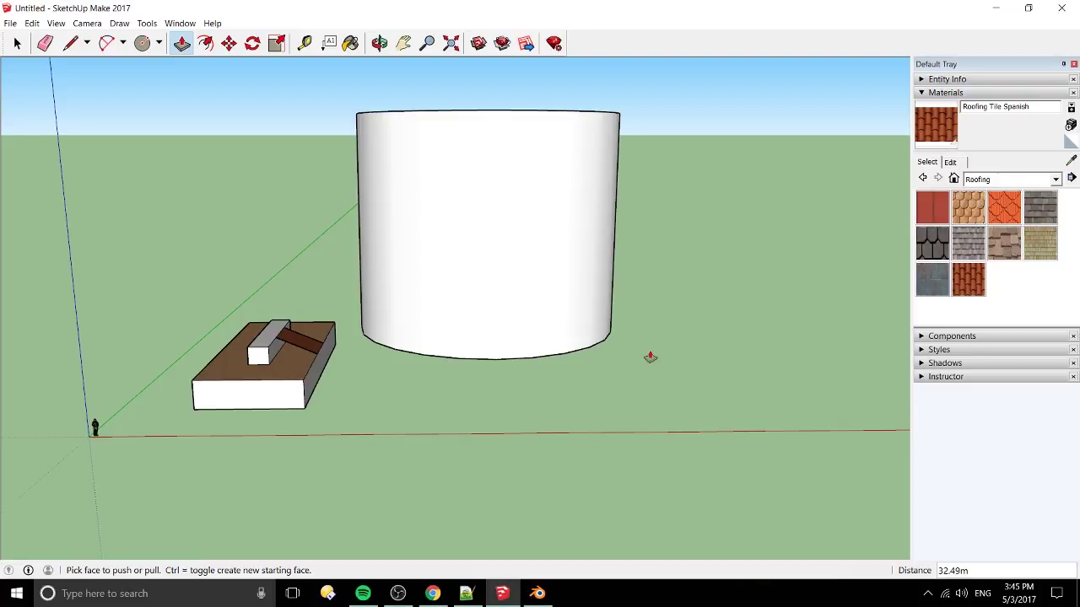
pyautogui.moveTo(698, 401); pyautogui.dragTo(600, 393)
pyautogui.press('p')
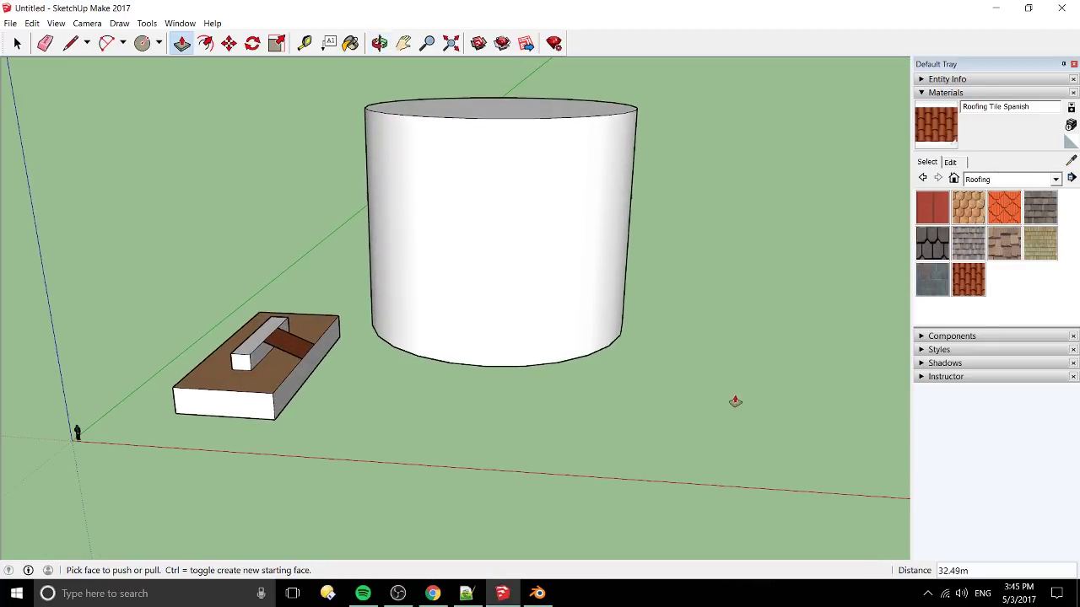
pyautogui.moveTo(738, 402); pyautogui.dragTo(333, 384, button='middle')
# Step: Choose the Polygon tool, enter the number of sides, and dismiss the curve segments range error
pyautogui.click(159, 43)
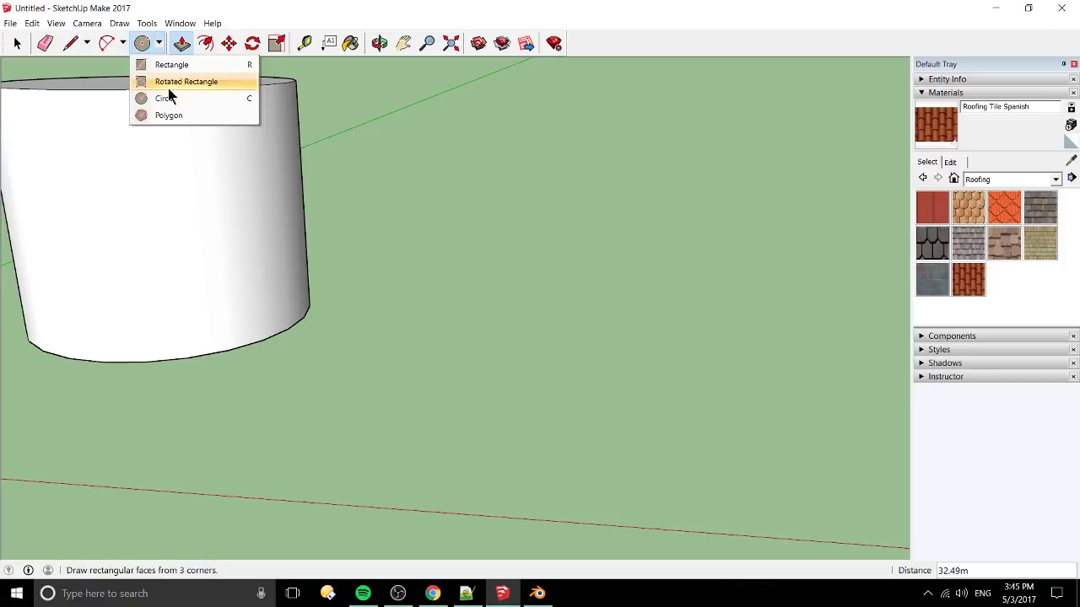
pyautogui.click(168, 115)
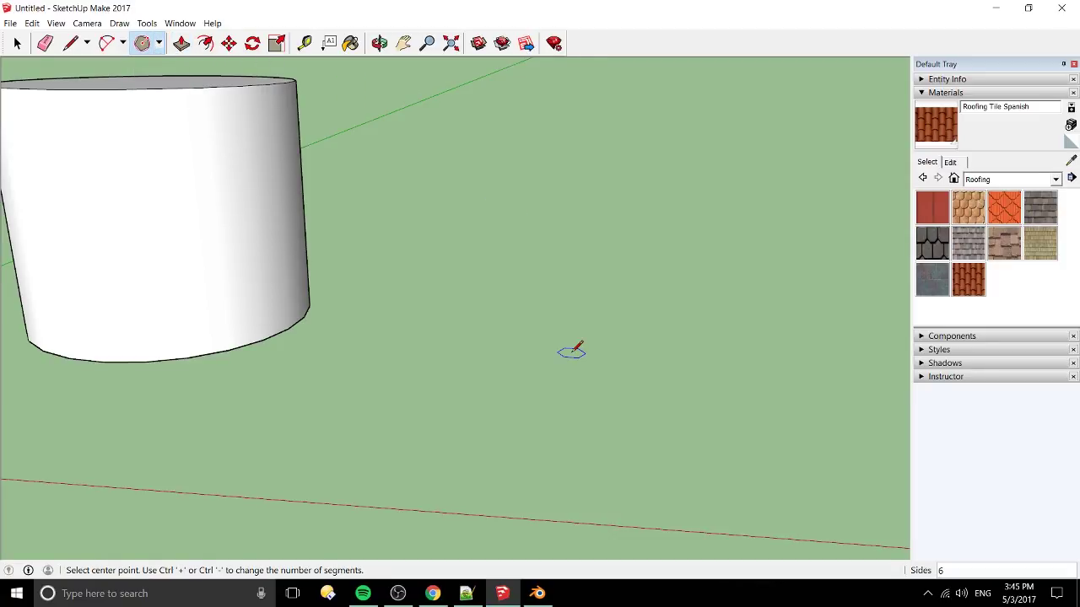
pyautogui.write('9')
pyautogui.hotkey('ctrl', '-')
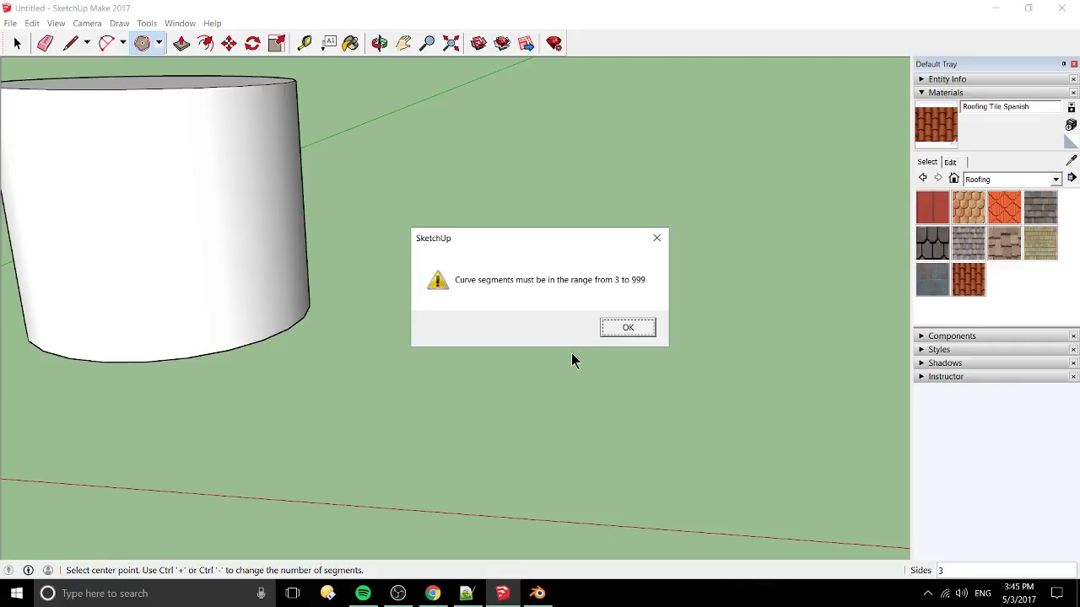
pyautogui.press('Return')
pyautogui.click(159, 44)
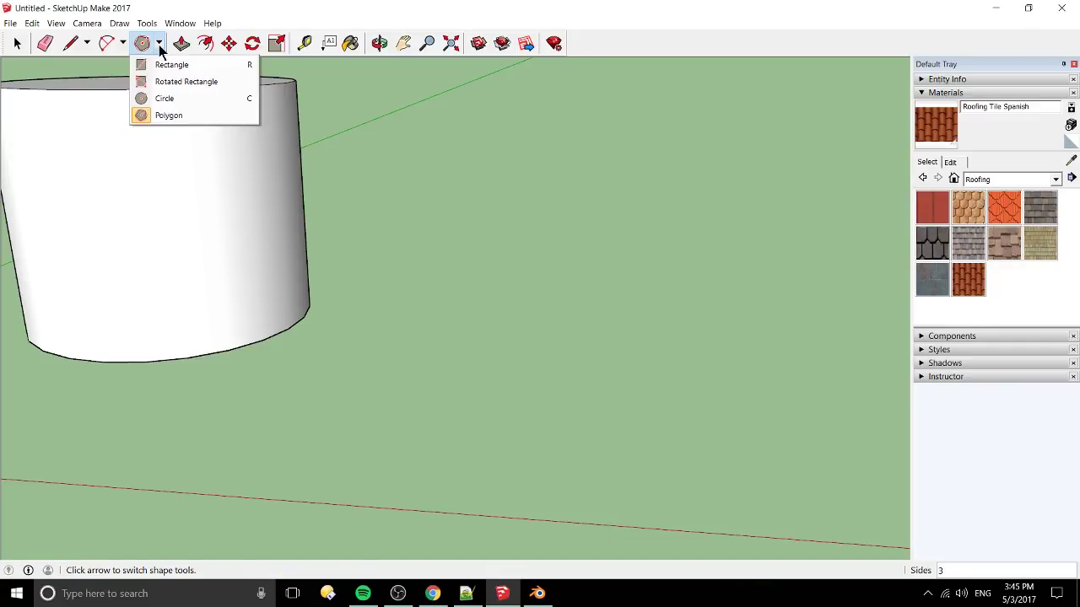
pyautogui.click(169, 115)
# Step: Draw a 24 m radius triangle on the ground and pull it up into a prism
pyautogui.click(640, 363)
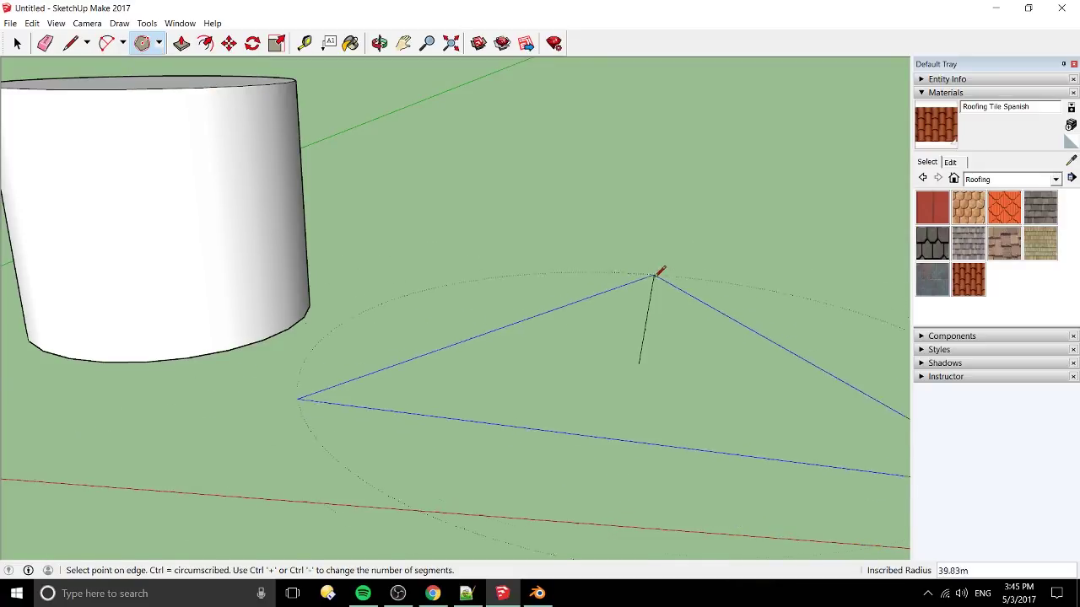
pyautogui.click(652, 305)
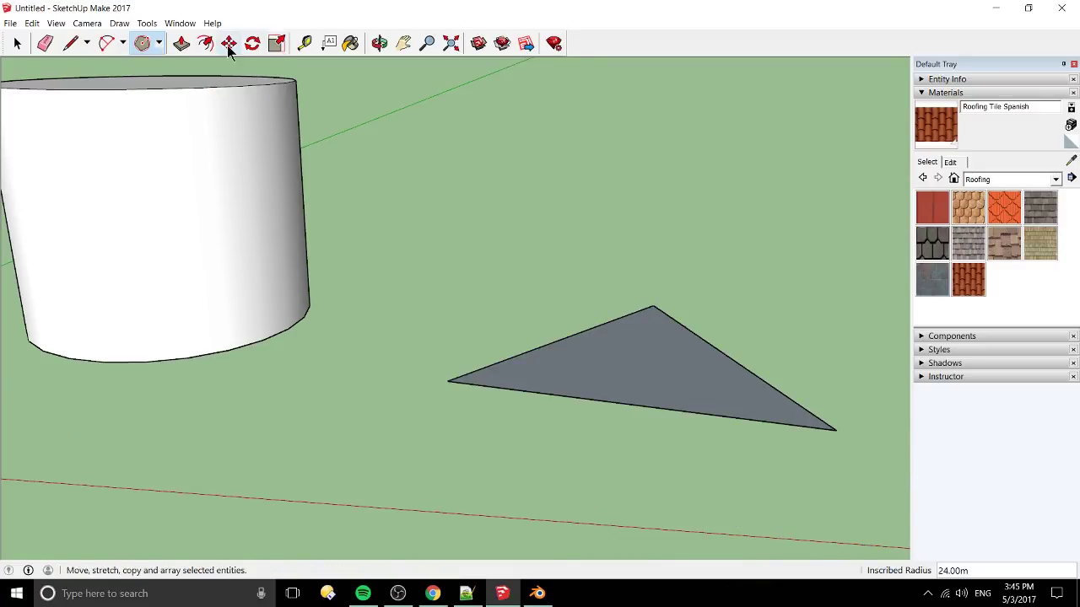
pyautogui.click(181, 43)
pyautogui.moveTo(598, 311); pyautogui.dragTo(663, 162)
# Step: Extend the prism's left face outward and push its front face out 1.27 m
pyautogui.moveTo(263, 193); pyautogui.dragTo(295, 84, button='middle')
pyautogui.moveTo(520, 210); pyautogui.dragTo(330, 250)
pyautogui.moveTo(330, 250); pyautogui.dragTo(624, 237, button='middle')
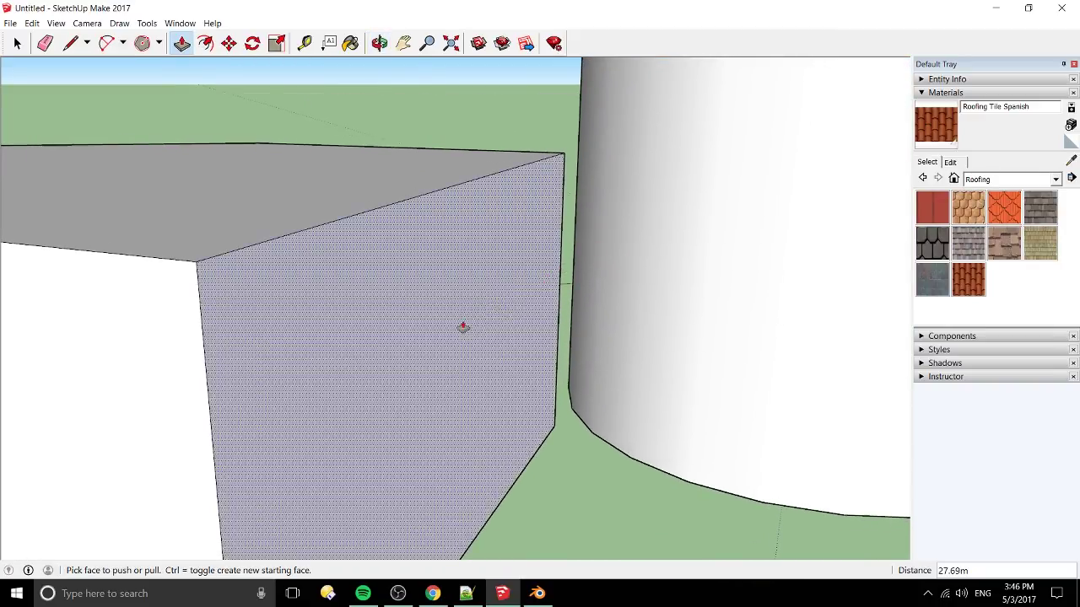
pyautogui.moveTo(463, 325); pyautogui.dragTo(484, 335)
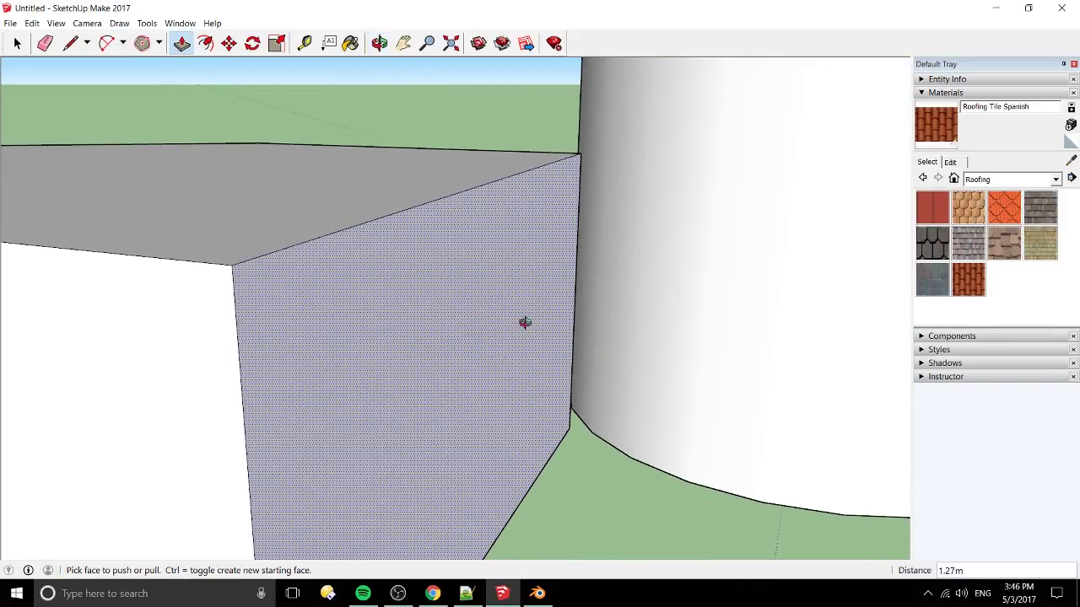
pyautogui.moveTo(523, 324); pyautogui.dragTo(542, 448, button='middle')
pyautogui.click(492, 460)
# Step: Push the front face further toward the cylinder, leaving a narrow gap beside it
pyautogui.moveTo(633, 435); pyautogui.dragTo(393, 386, button='middle')
pyautogui.moveTo(393, 385); pyautogui.dragTo(416, 416)
pyautogui.moveTo(416, 416); pyautogui.dragTo(557, 438, button='middle')
pyautogui.click(531, 437)
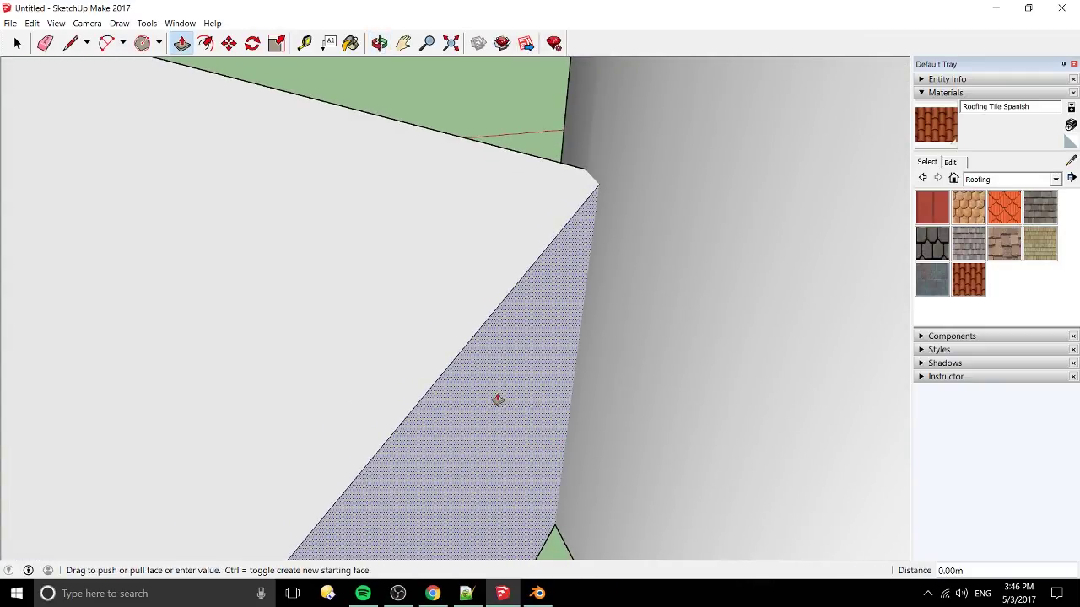
pyautogui.moveTo(591, 242); pyautogui.dragTo(617, 231, button='middle')
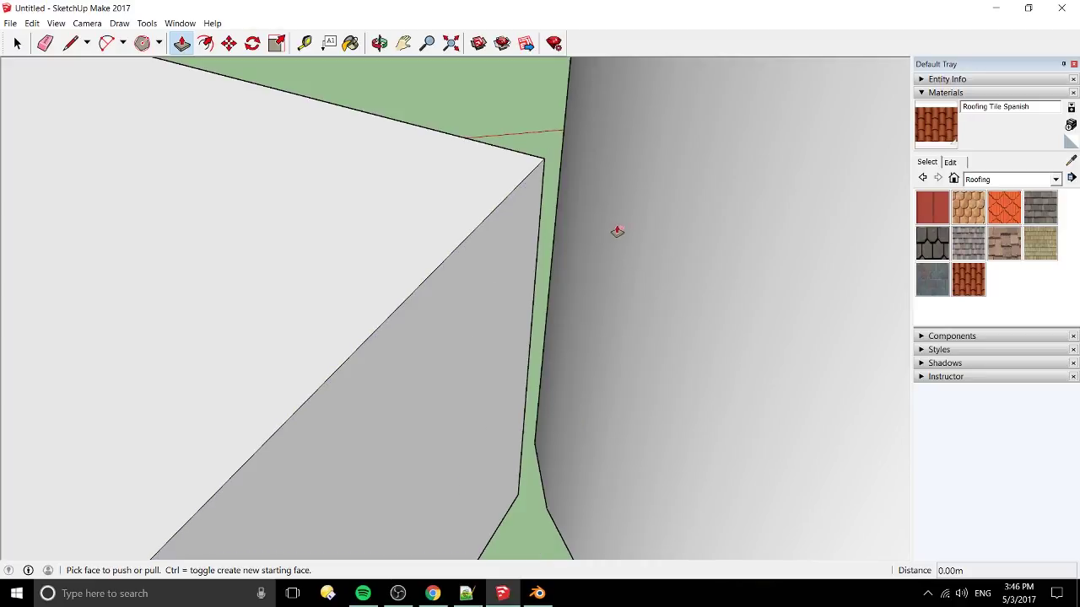
pyautogui.moveTo(551, 164); pyautogui.dragTo(494, 111, button='middle')
# Step: Draw edges across the top and the base of the strip between block and cylinder
pyautogui.click(72, 43)
pyautogui.click(501, 103)
pyautogui.click(537, 103)
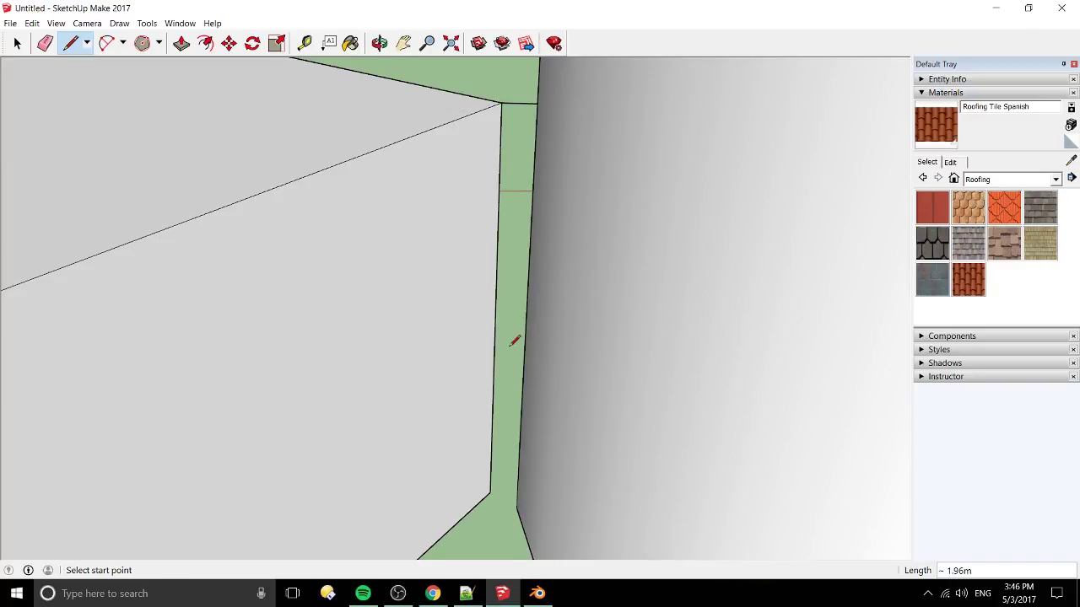
pyautogui.moveTo(514, 342); pyautogui.dragTo(516, 449, button='middle')
pyautogui.click(503, 468)
pyautogui.click(529, 465)
# Step: Draw a vertical edge joining the strip's top and bottom corners, then check the model from around
pyautogui.moveTo(530, 410); pyautogui.dragTo(526, 427, button='middle')
pyautogui.click(551, 104)
pyautogui.click(528, 496)
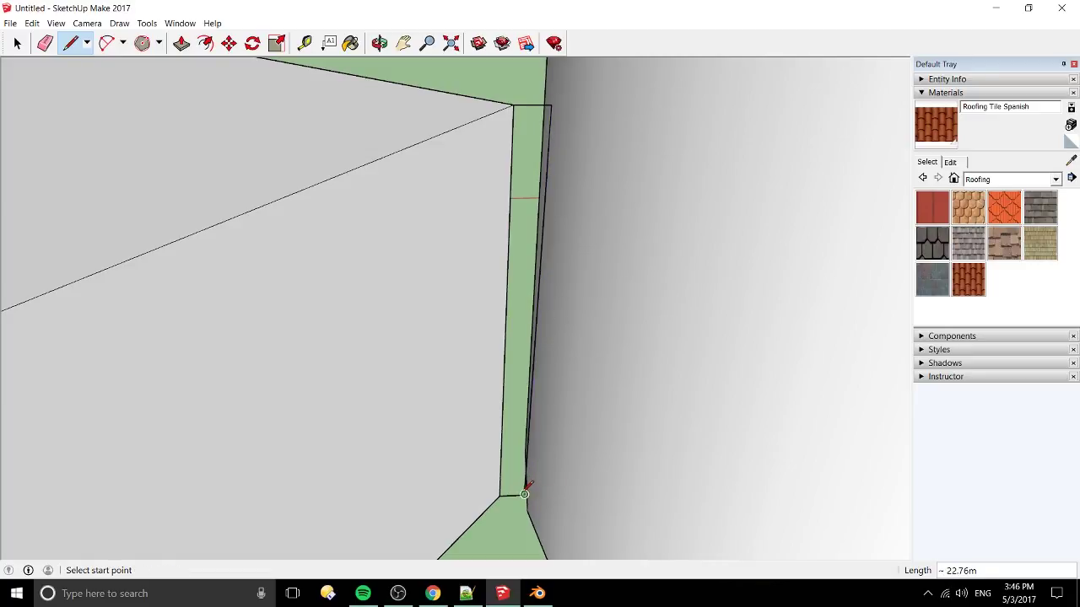
pyautogui.click(528, 495)
pyautogui.click(550, 102)
pyautogui.moveTo(583, 349); pyautogui.dragTo(581, 410, button='middle')
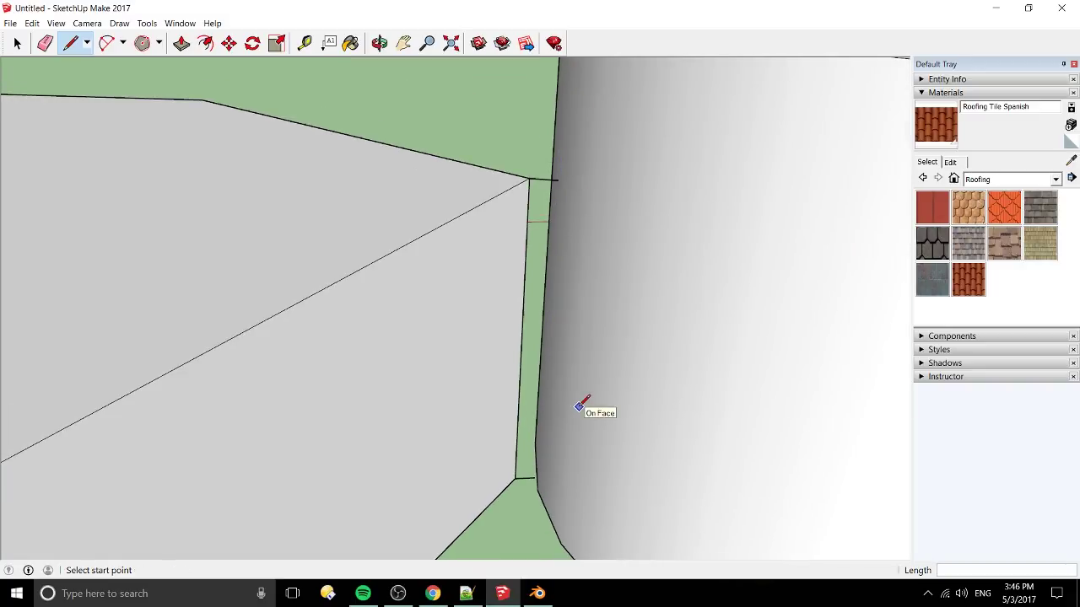
pyautogui.moveTo(564, 325); pyautogui.dragTo(543, 419, button='middle')
pyautogui.scroll(-10, 543, 419)
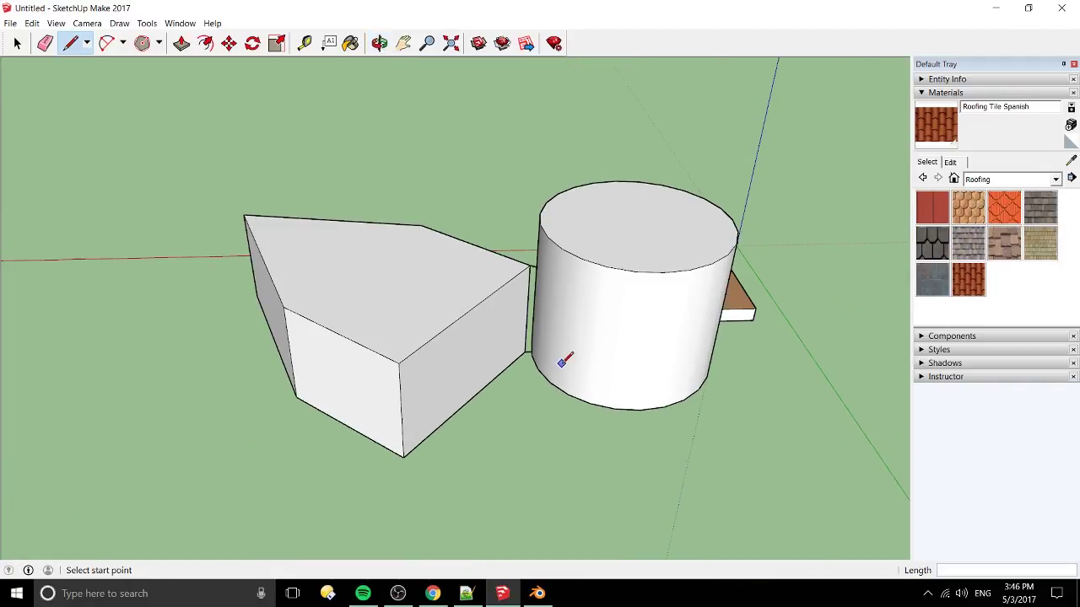
pyautogui.moveTo(562, 361); pyautogui.dragTo(747, 327, button='middle')
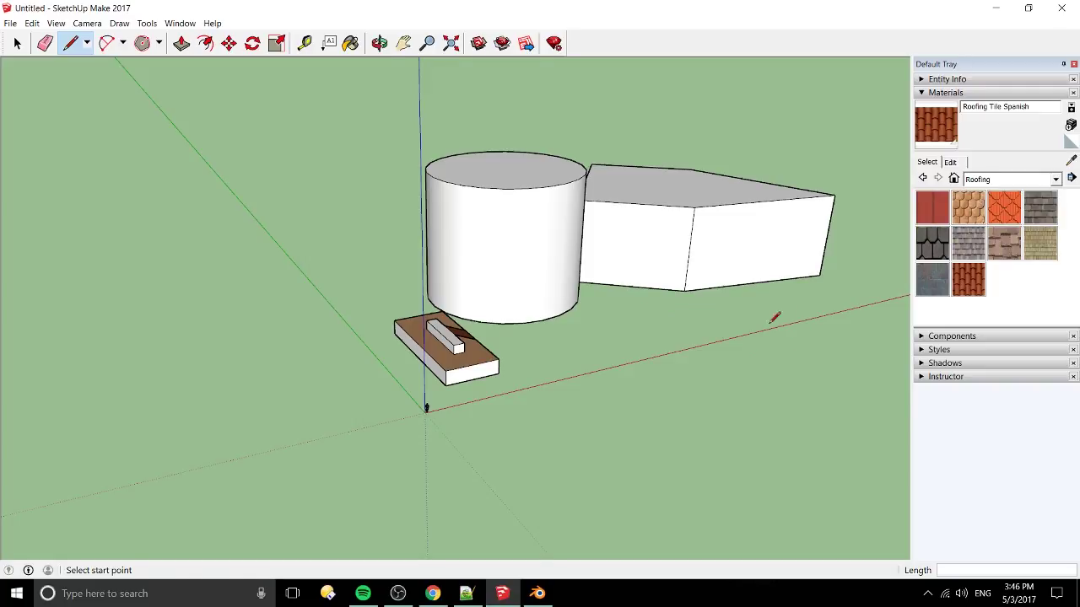
# Step: Orbit and pan around the cylinder and block, then bring the Blender bowl scene forward
pyautogui.moveTo(766, 325); pyautogui.dragTo(445, 255, button='middle')
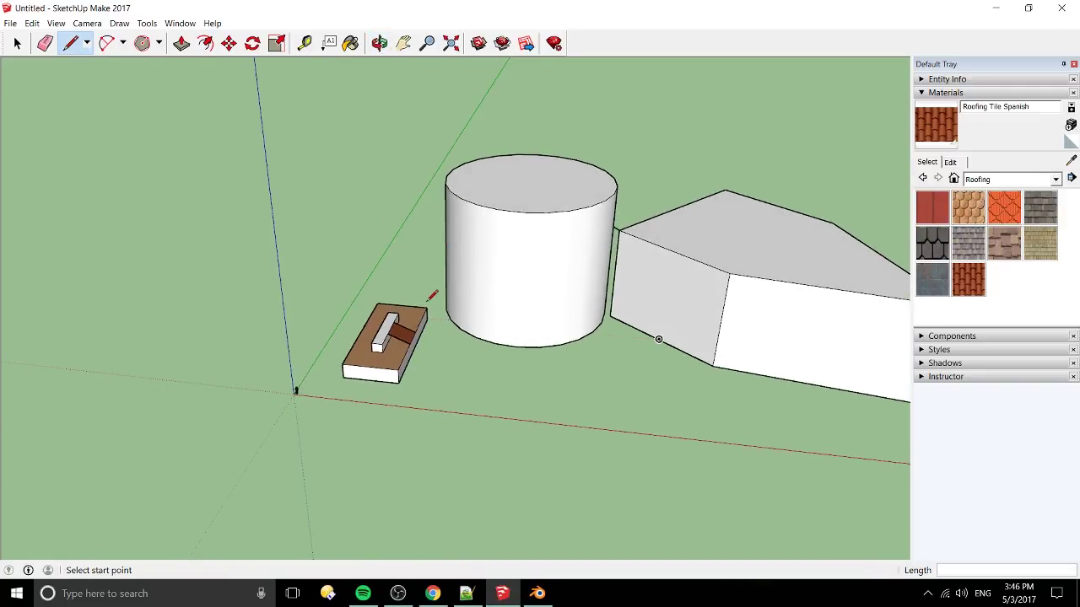
pyautogui.keyDown('shift'); pyautogui.moveTo(494, 356); pyautogui.dragTo(345, 354, button='middle'); pyautogui.keyUp('shift')
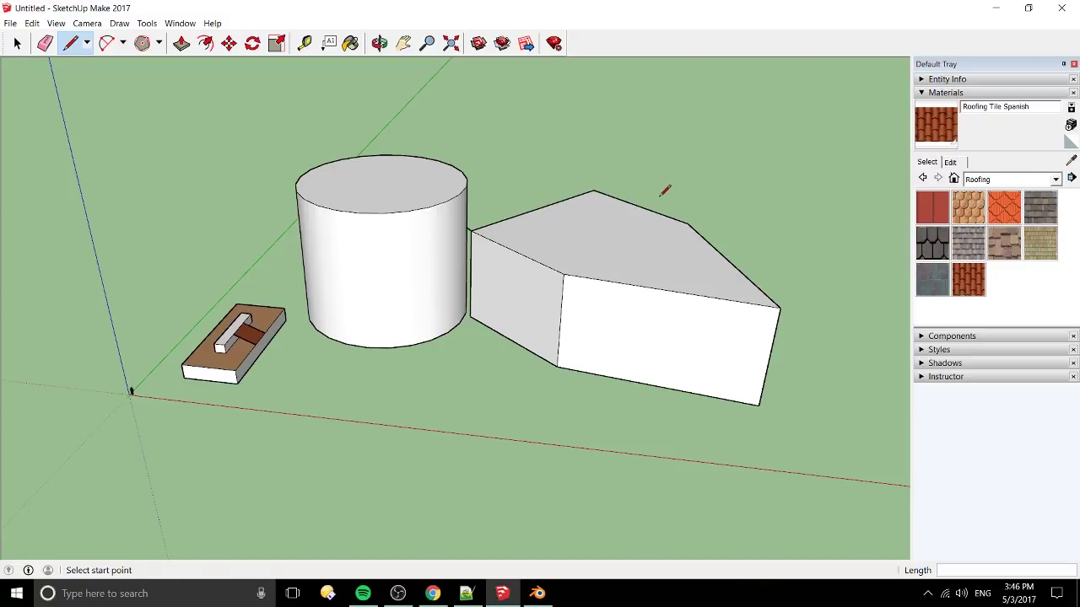
pyautogui.moveTo(665, 190)
pyautogui.mouseDown(button='middle')
pyautogui.moveTo(610, 157)
pyautogui.moveTo(617, 135)
pyautogui.moveTo(733, 120)
pyautogui.moveTo(742, 140)
pyautogui.mouseUp(button='middle')
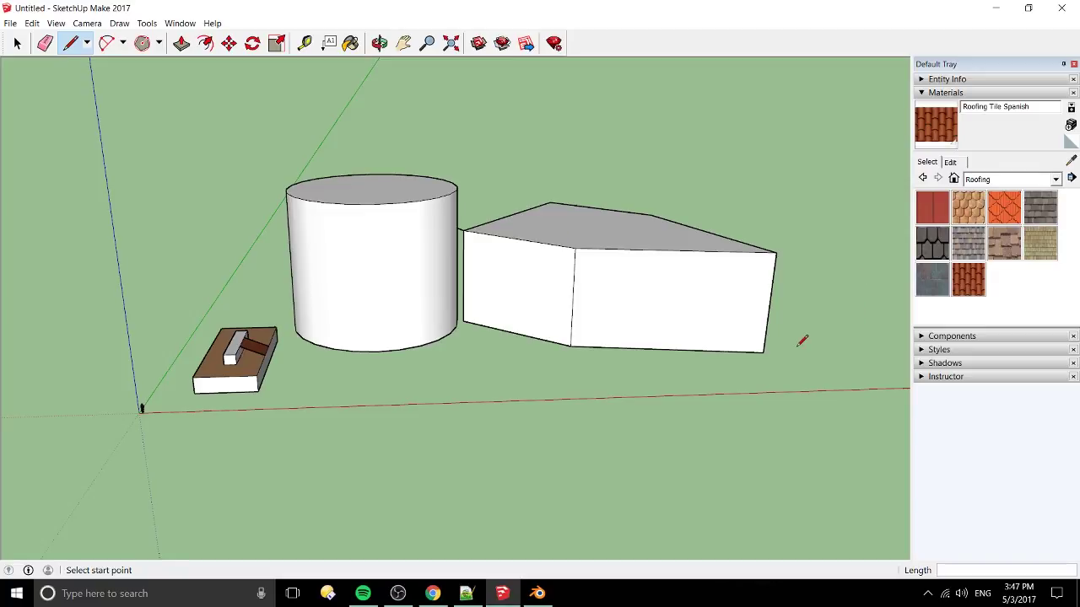
pyautogui.click(534, 593)
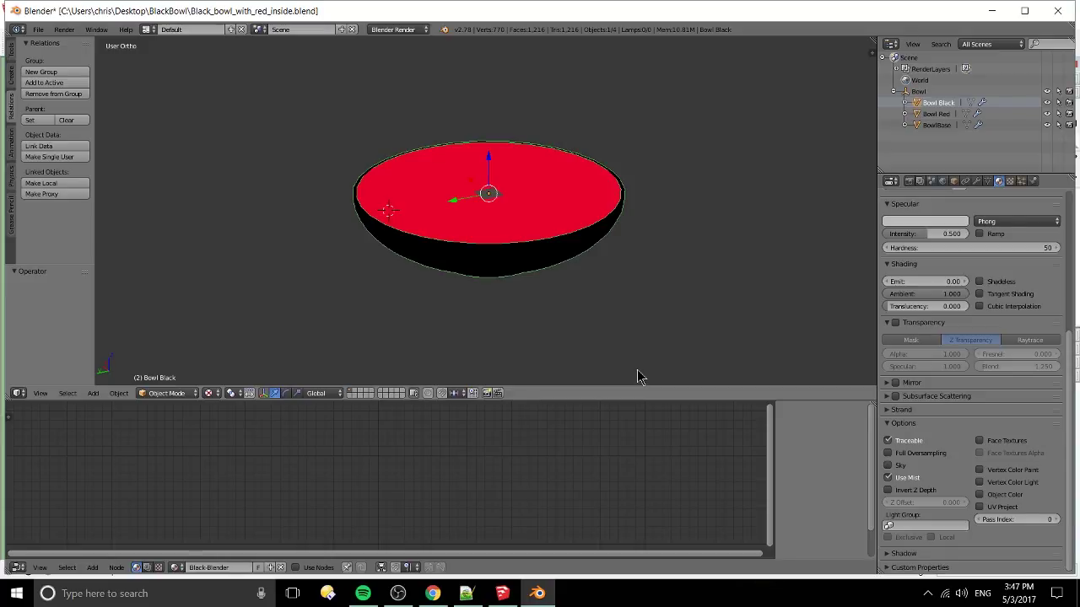
# Step: Show the Physics and Grease Pencil tool shelf tabs, ending on the rigid body tools
pyautogui.click(12, 152)
pyautogui.click(11, 183)
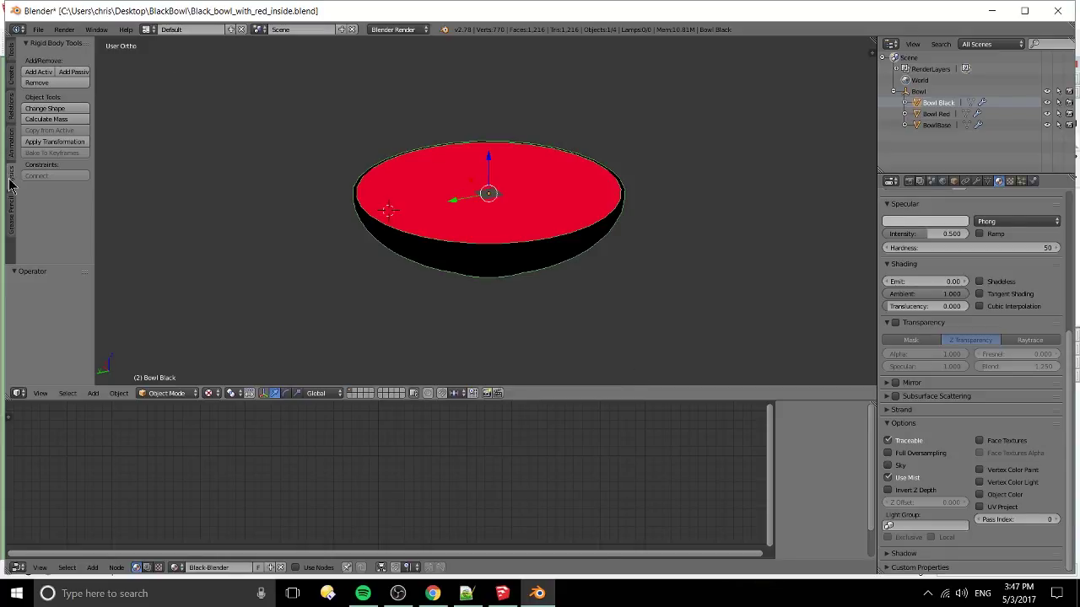
pyautogui.click(11, 229)
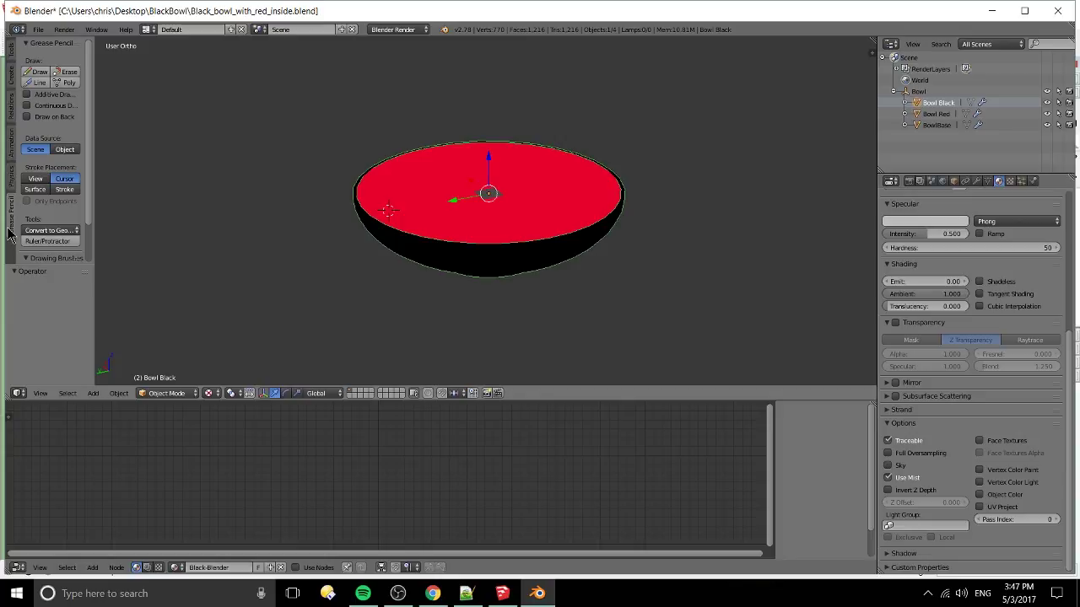
pyautogui.click(12, 180)
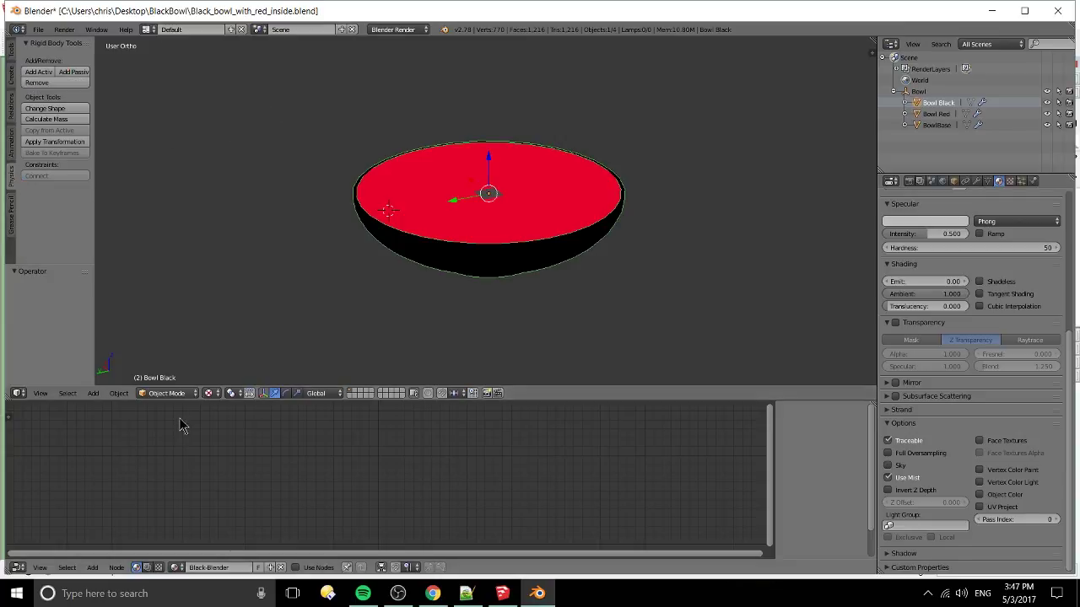
# Step: Cycle the bowl's viewport shading through Material, Texture, Solid, Wireframe and back to Solid
pyautogui.click(209, 393)
pyautogui.click(230, 331)
pyautogui.click(210, 394)
pyautogui.click(229, 342)
pyautogui.click(210, 394)
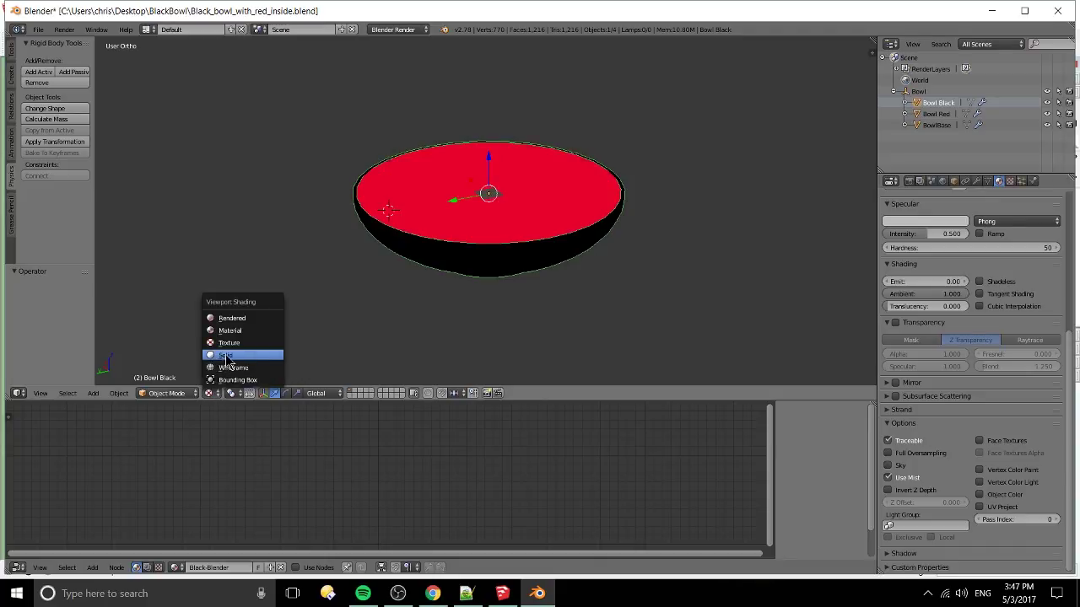
pyautogui.click(226, 356)
pyautogui.click(210, 394)
pyautogui.click(233, 368)
pyautogui.click(210, 394)
pyautogui.click(221, 355)
# Step: Try Texture and Rendered shading on the bowl, return to Solid, and adjust the view with numpad 5
pyautogui.click(210, 394)
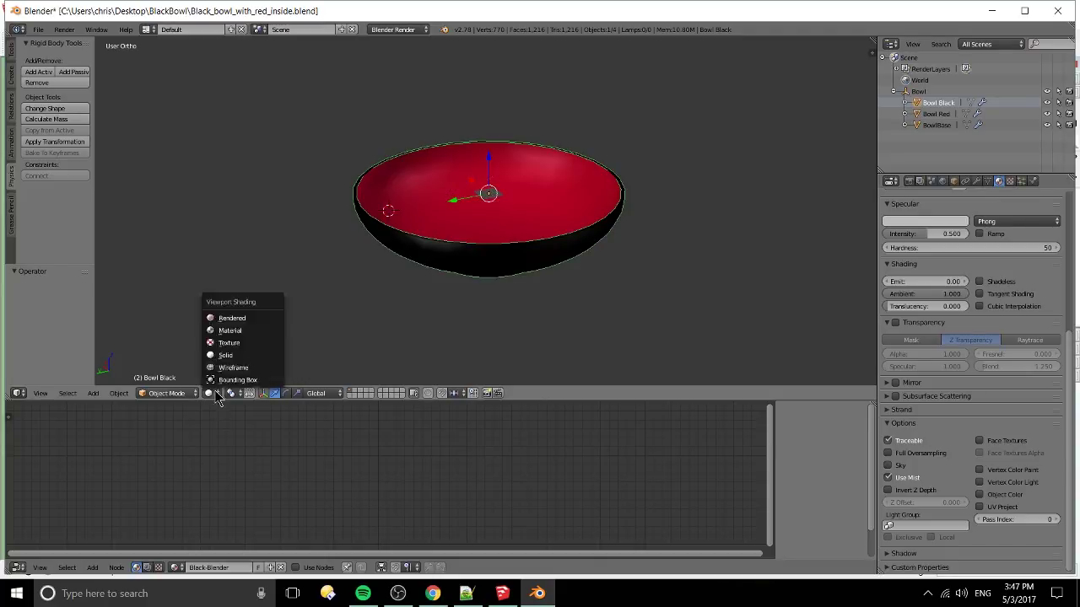
pyautogui.click(230, 343)
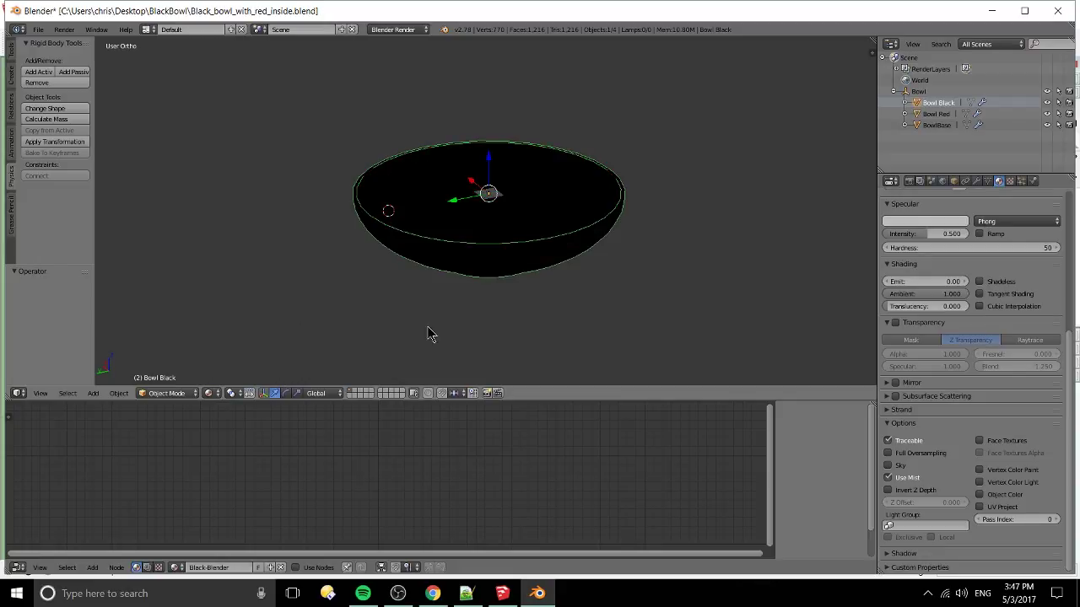
pyautogui.click(210, 394)
pyautogui.click(242, 319)
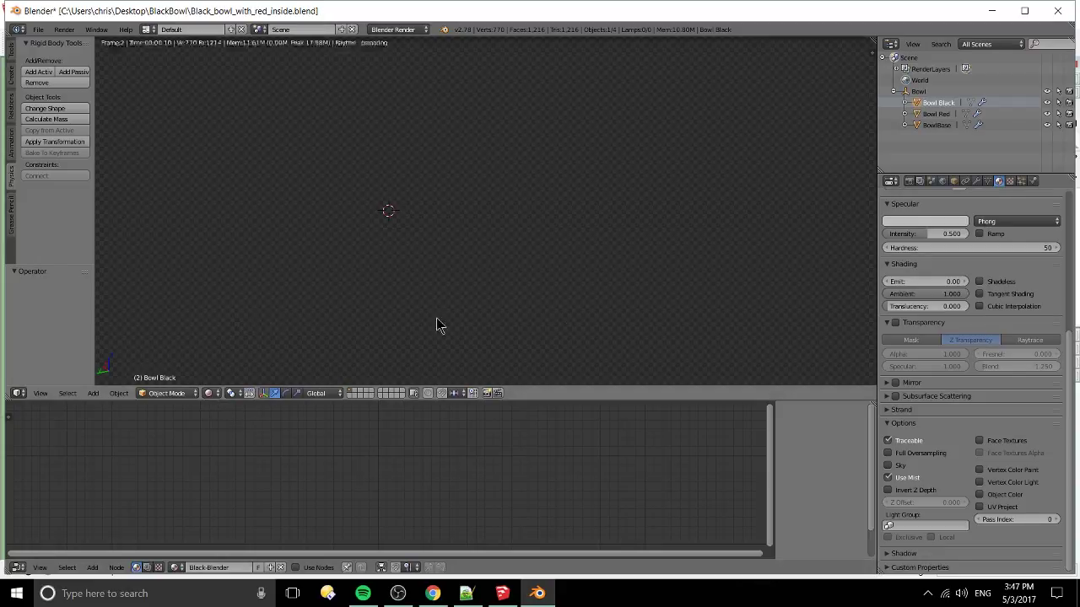
pyautogui.click(212, 394)
pyautogui.click(228, 354)
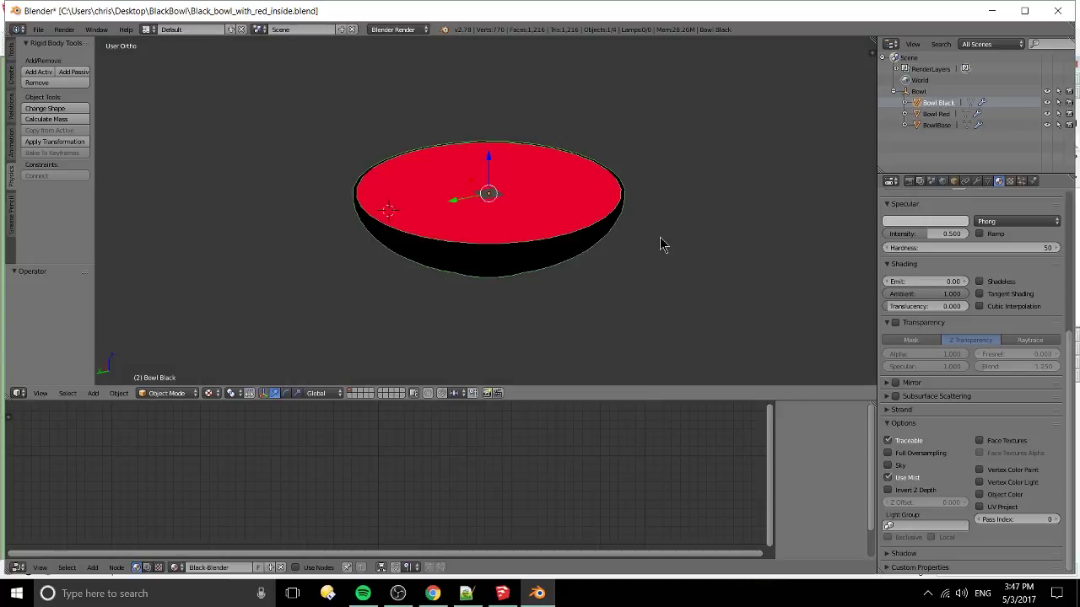
pyautogui.press('KP_5')
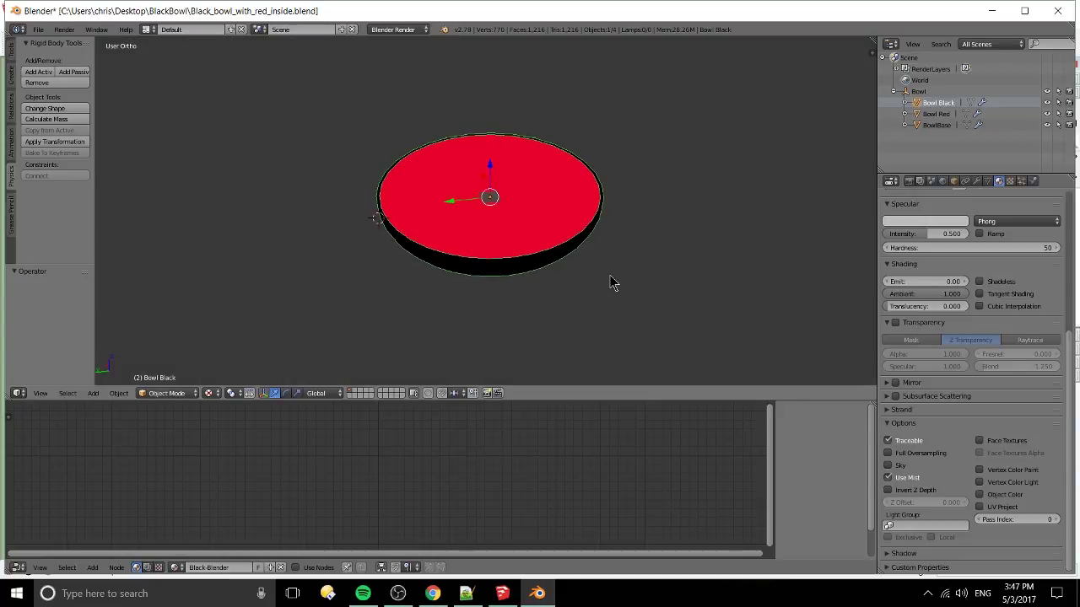